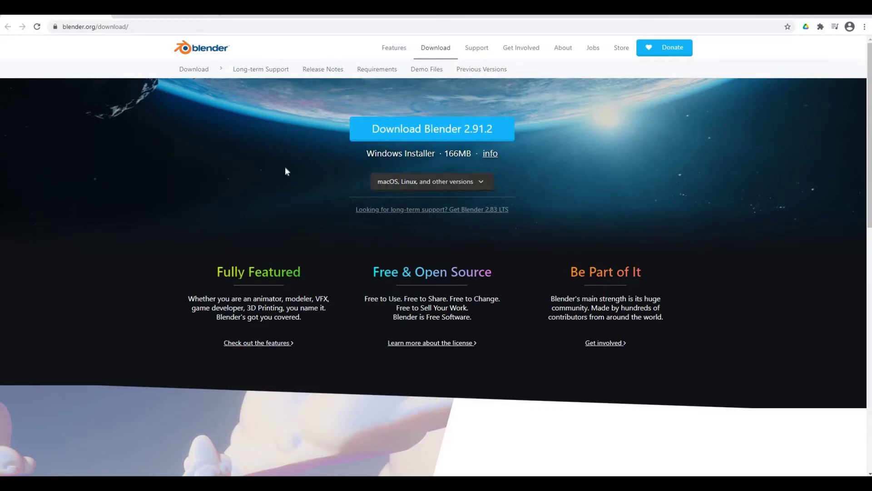
# - Check the Blender 2.91.2 download versions for other platforms and download the BlenderGIS repository from GitHub as a ZIP
pyautogui.click(482, 184)
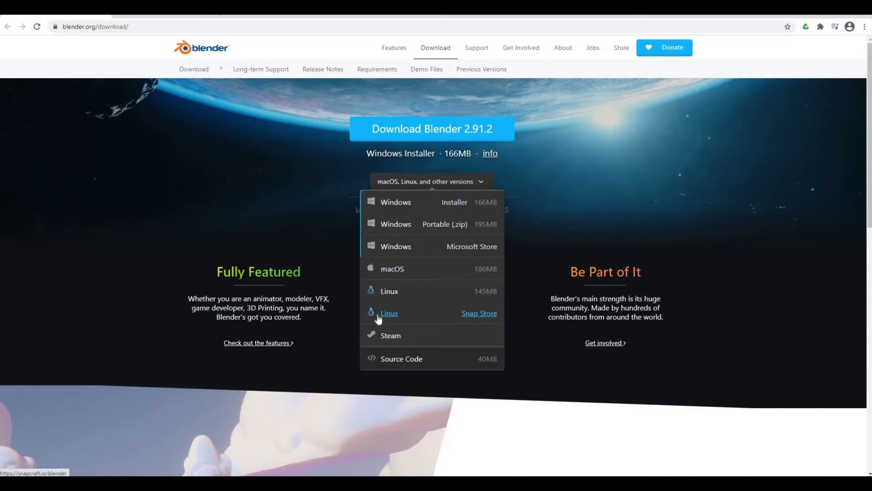
pyautogui.click(284, 191)
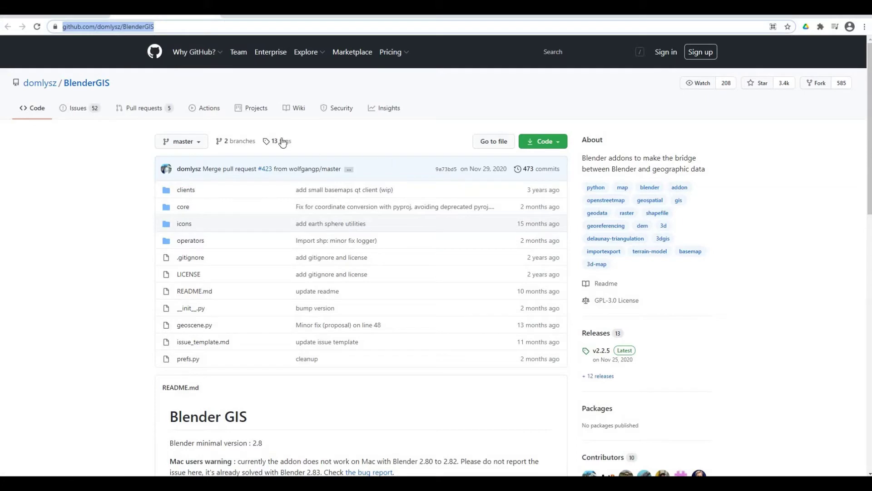
pyautogui.click(535, 144)
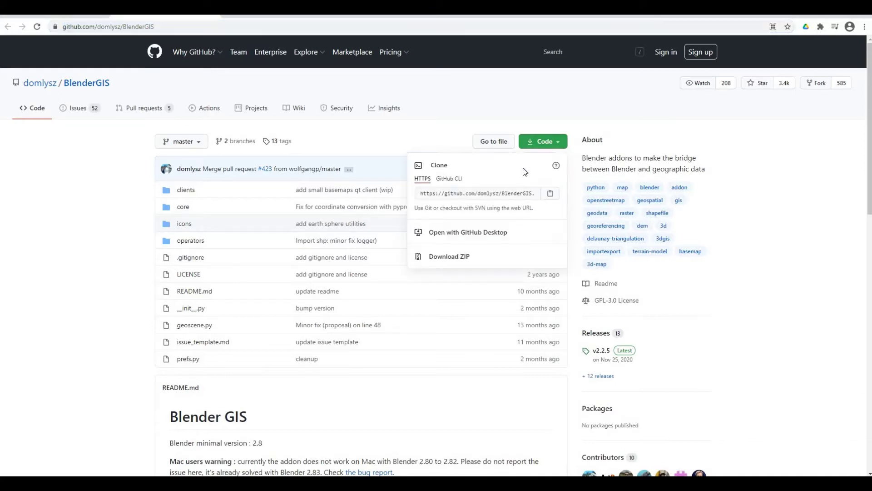
pyautogui.click(461, 258)
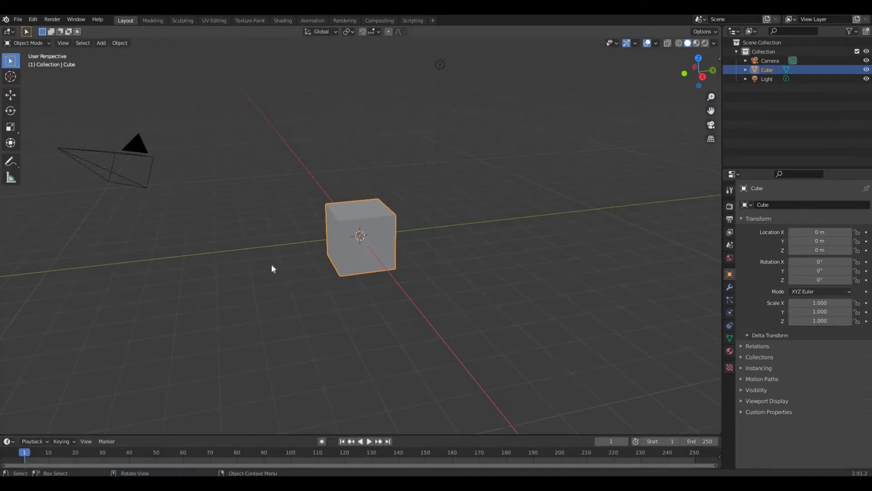
# - Switch to Blender and delete the default camera, cube and light from the scene
pyautogui.moveTo(271, 265); pyautogui.dragTo(220, 204, button='middle')
pyautogui.moveTo(121, 121); pyautogui.dragTo(426, 312)
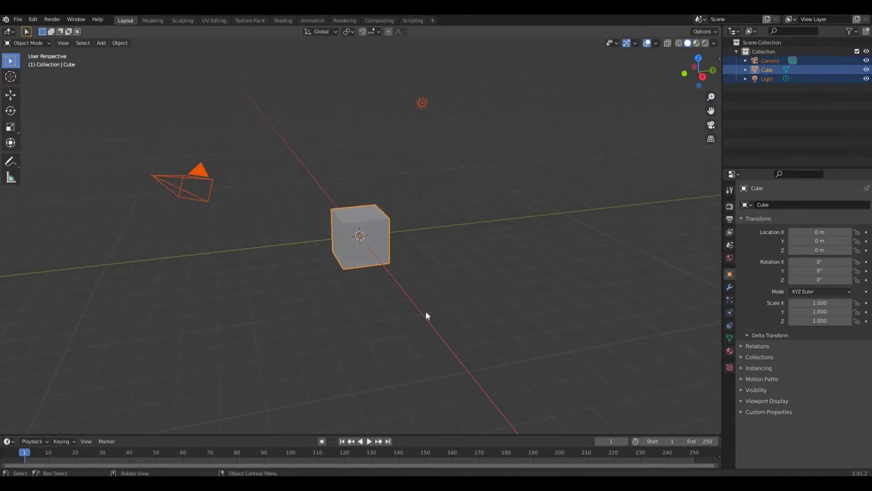
pyautogui.press('Delete')
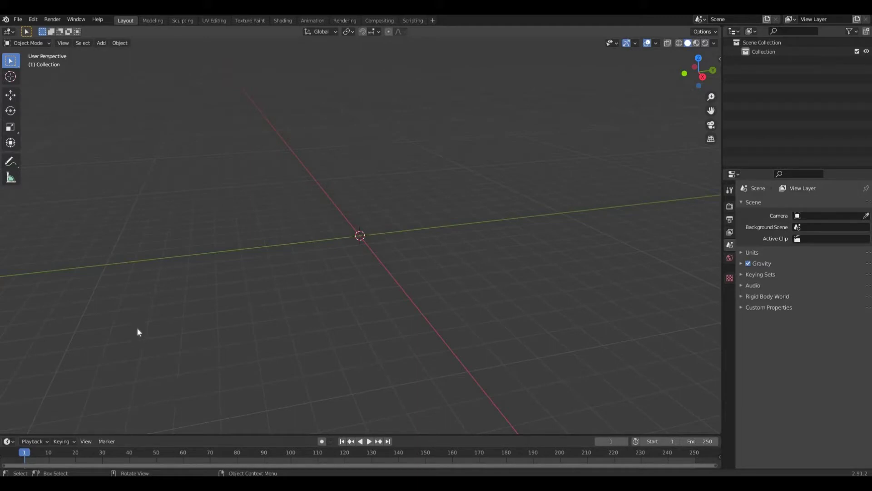
# - Install the add-on from BlenderGIS-master.zip in the Files folder through Blender's add-on preferences
pyautogui.click(36, 19)
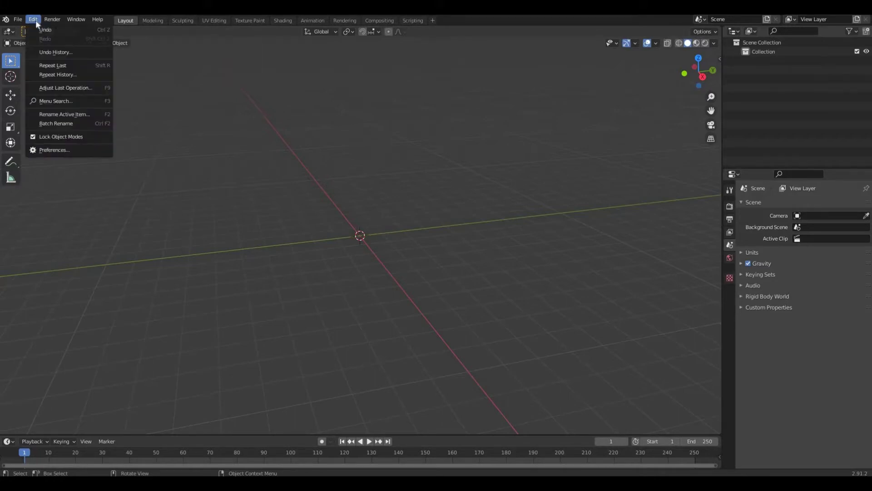
pyautogui.click(59, 151)
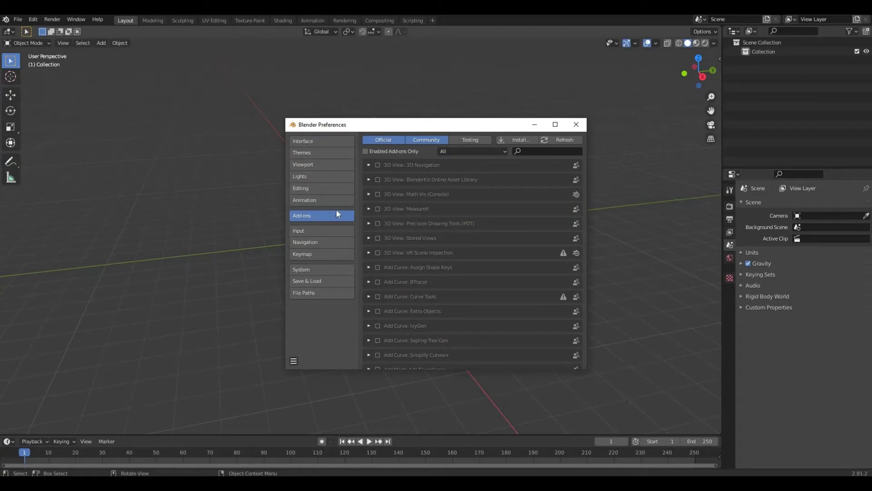
pyautogui.click(517, 139)
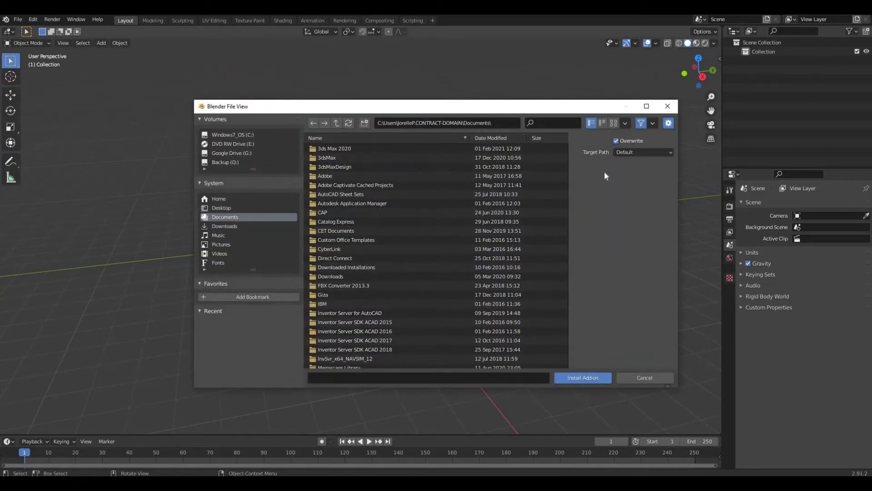
pyautogui.click(222, 210)
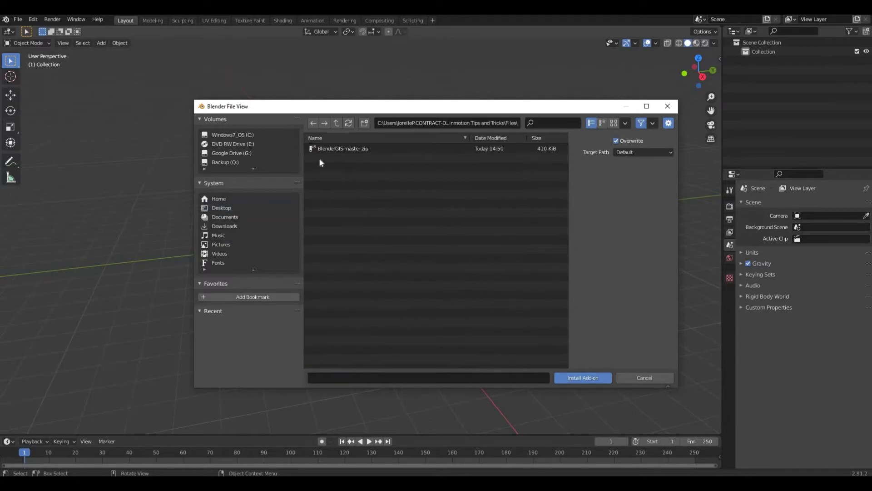
pyautogui.click(347, 149)
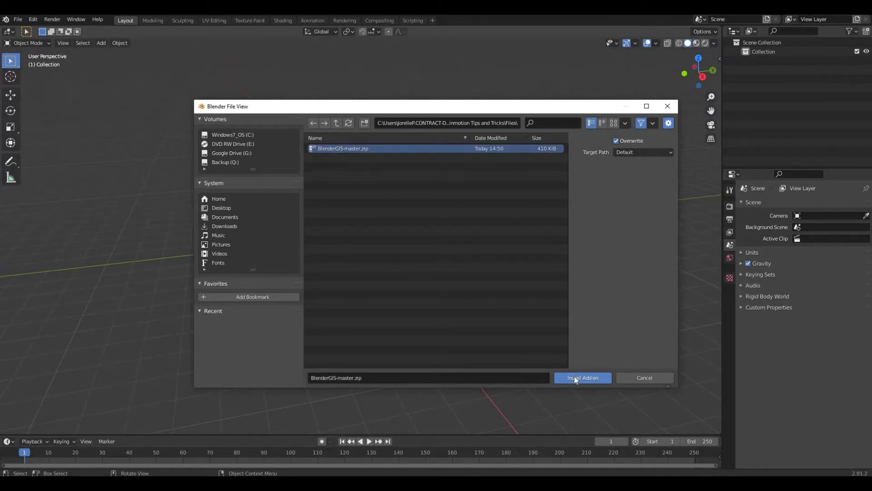
pyautogui.click(563, 382)
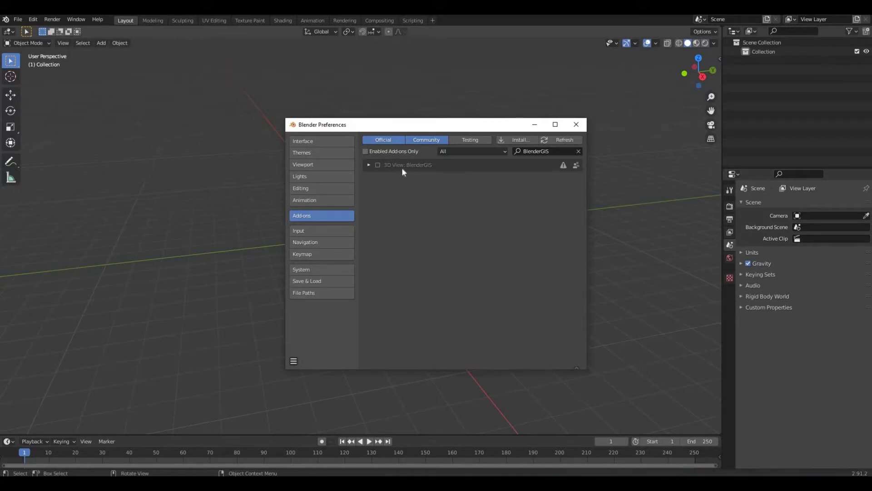
# - Enable the 3D View: BlenderGIS add-on, expand its details and close the preferences
pyautogui.click(376, 165)
pyautogui.click(369, 165)
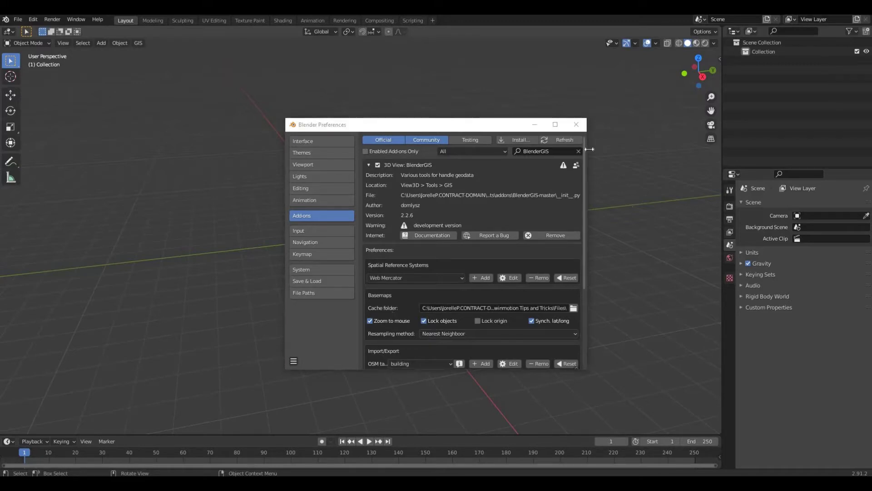
pyautogui.click(576, 124)
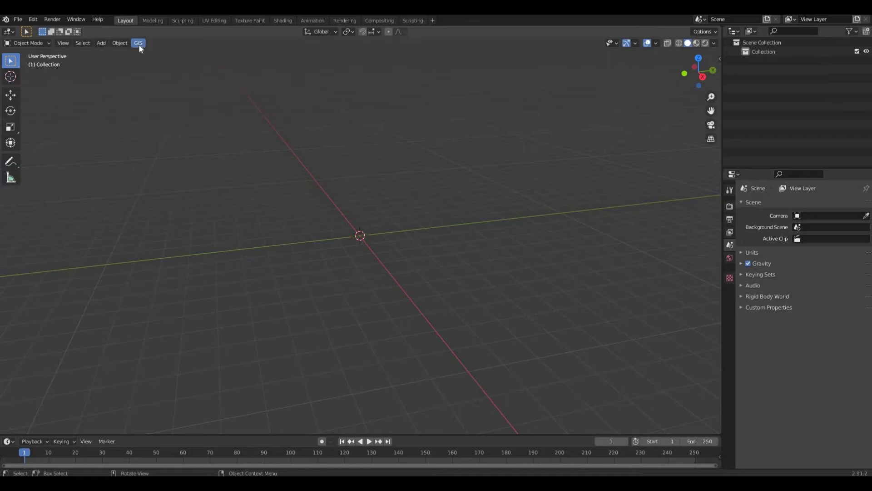
# - Add a BlenderGIS web basemap using Google as the source and the Satellite layer
pyautogui.click(139, 45)
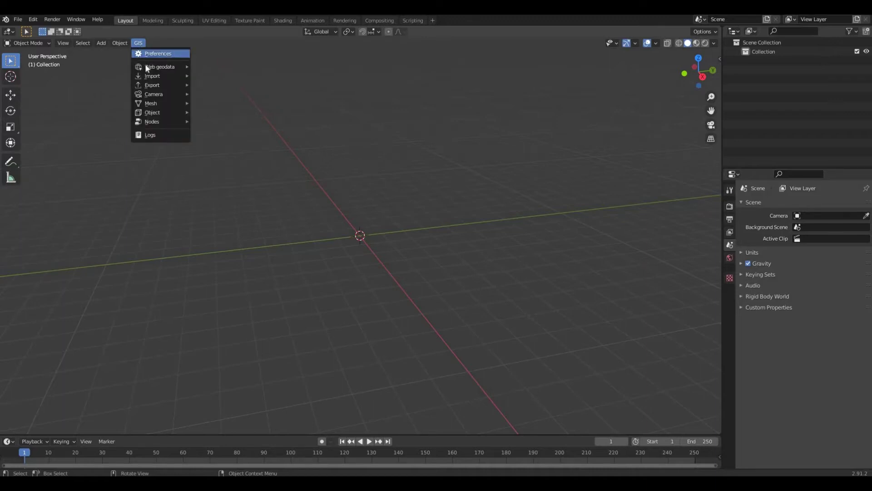
pyautogui.moveTo(148, 68)
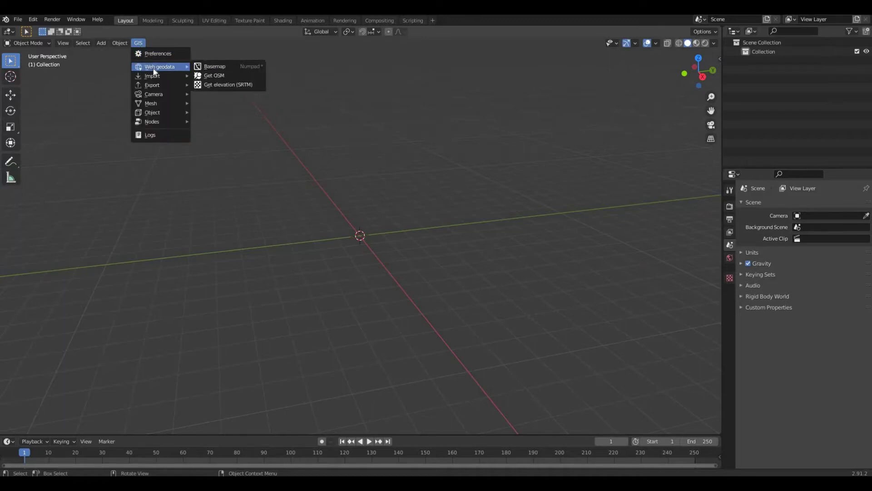
pyautogui.click(216, 69)
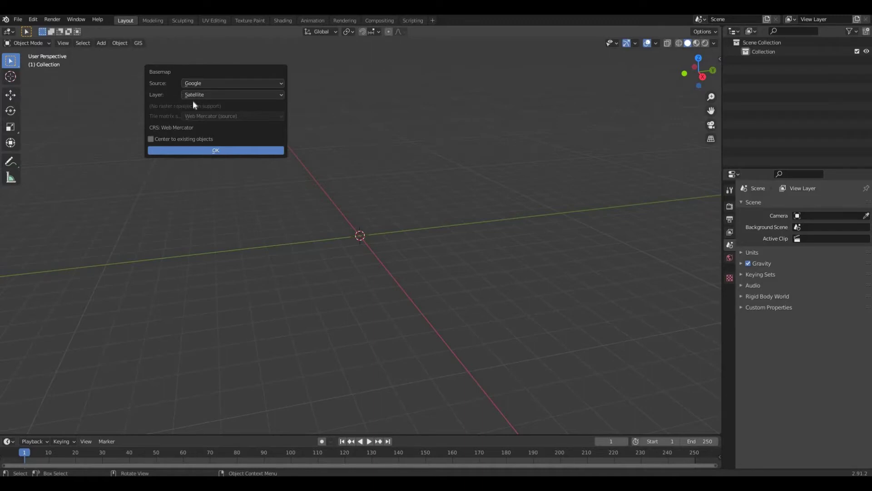
pyautogui.click(210, 152)
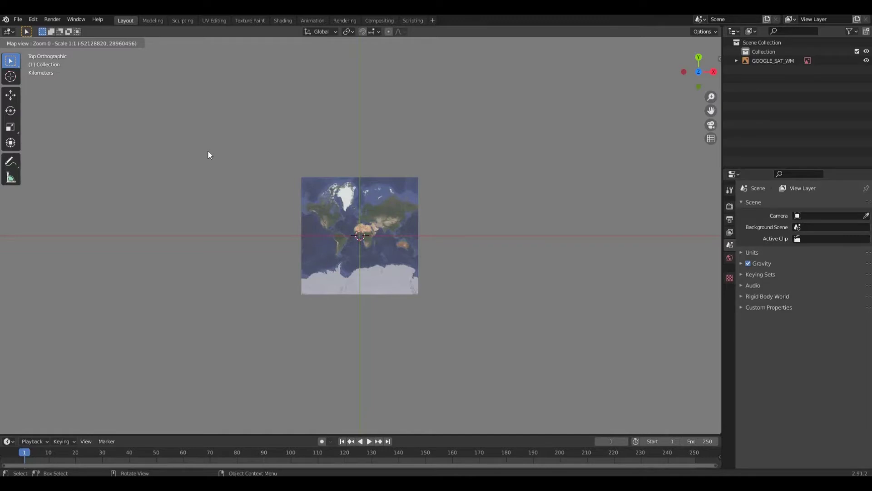
# - Start the basemap's location search, switch to Google Maps in the browser and copy the coordinates of a Grand Canyon spot just above the Colorado River
pyautogui.press('g')
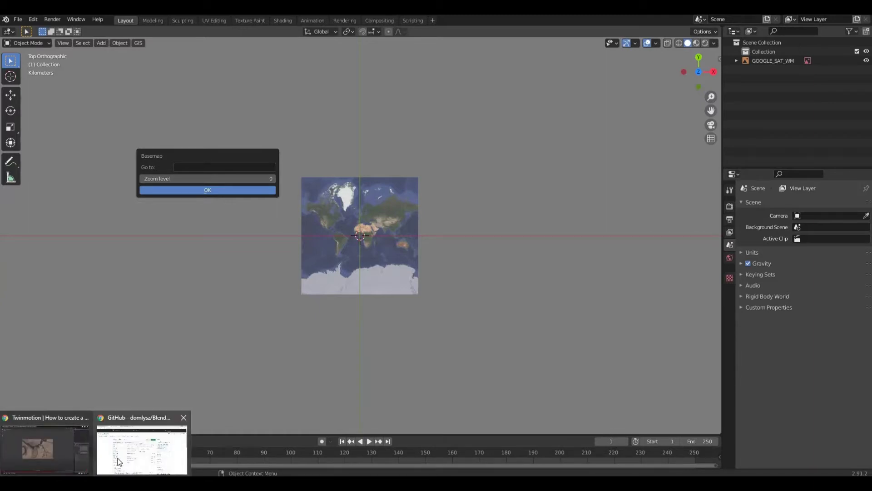
pyautogui.click(117, 463)
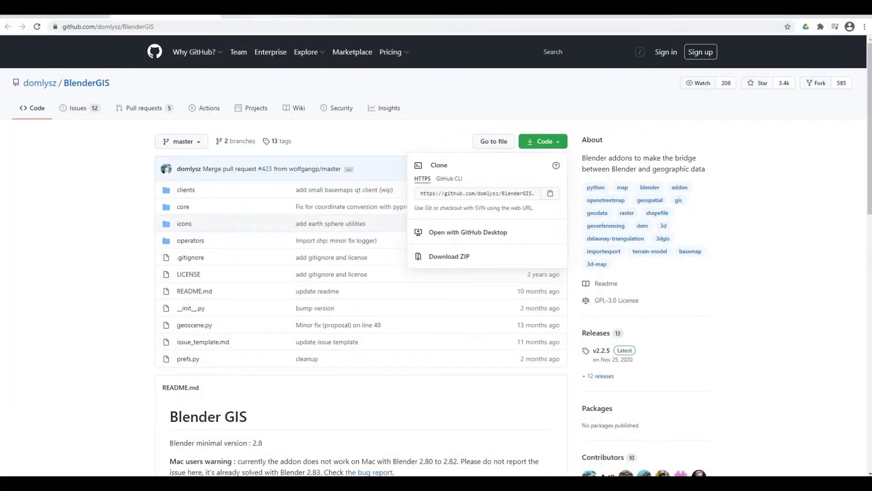
pyautogui.click(264, 9)
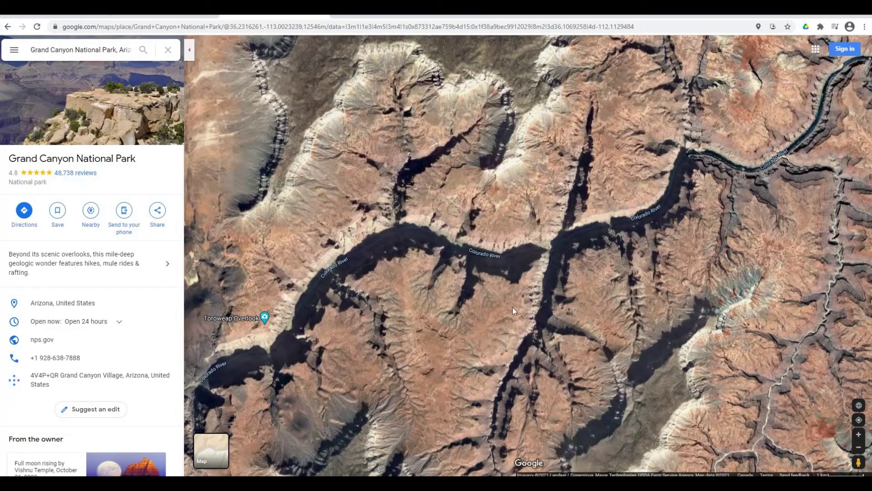
pyautogui.scroll(5, 504, 295)
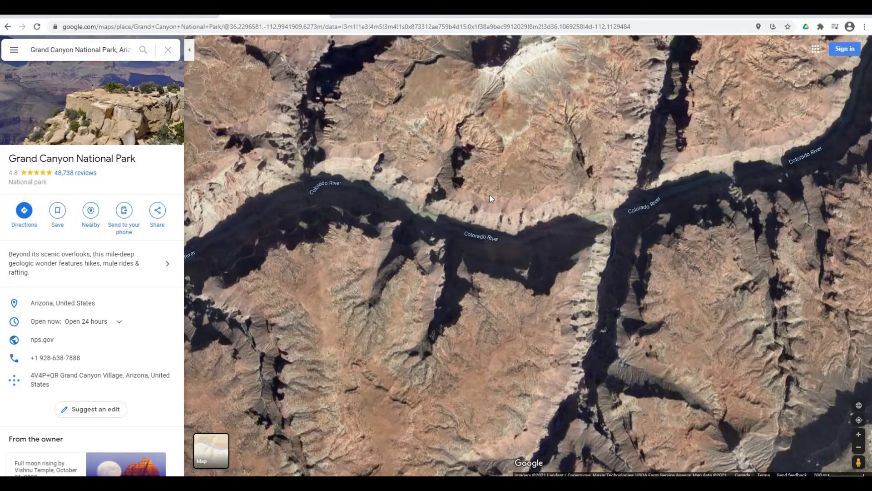
pyautogui.rightClick(490, 195)
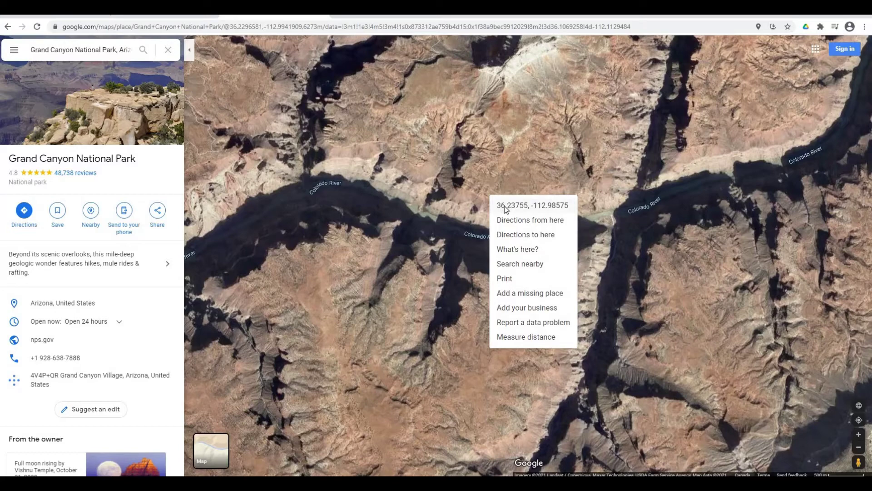
pyautogui.click(505, 207)
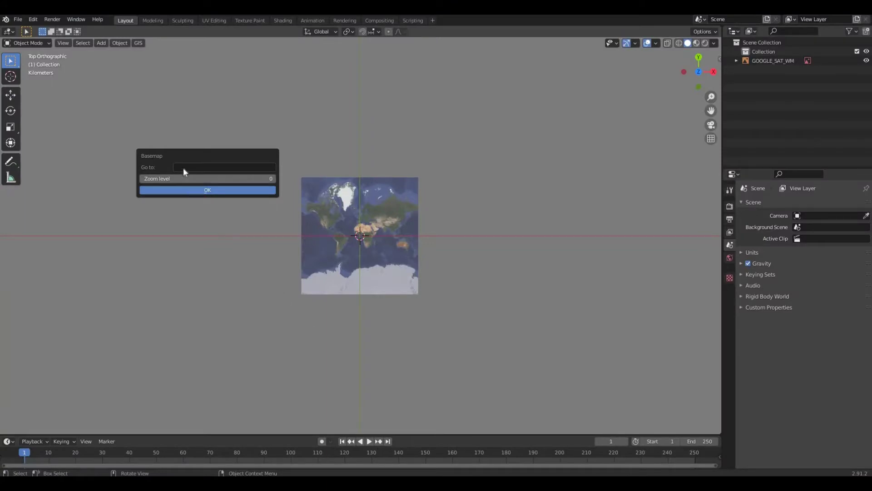
# - Send the Blender basemap to the copied coordinates (36.23755, -112.98575) at zoom level 15
pyautogui.click(183, 167)
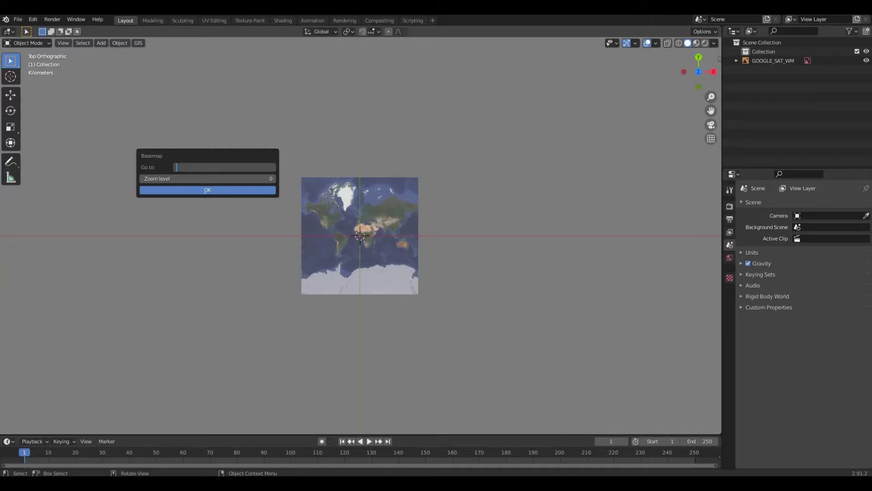
pyautogui.hotkey('ctrl', 'v')
pyautogui.press('Return')
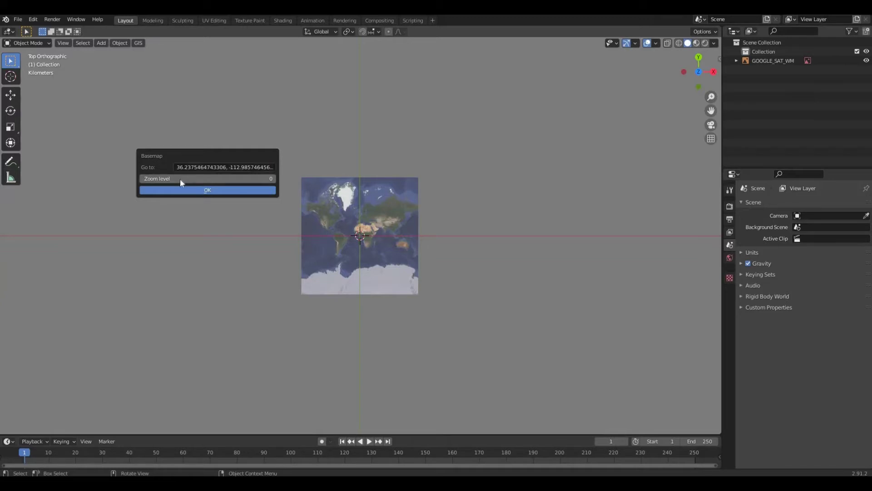
pyautogui.click(180, 179)
pyautogui.write('15')
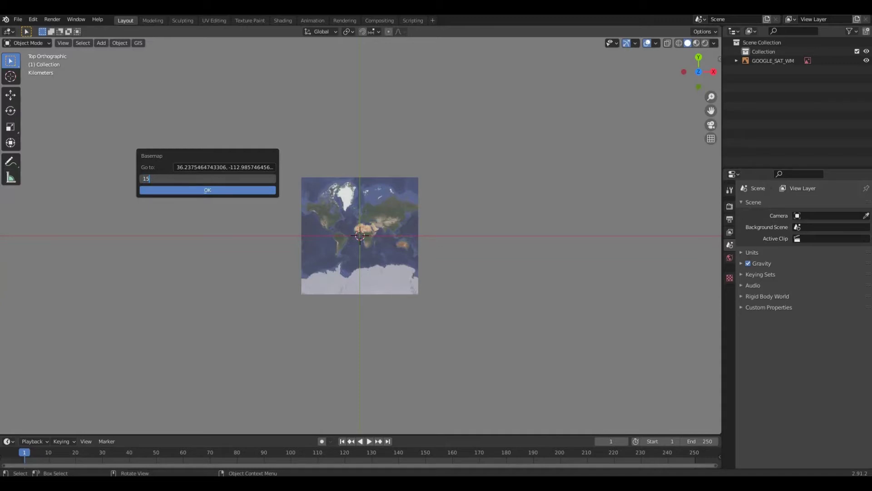
pyautogui.click(208, 190)
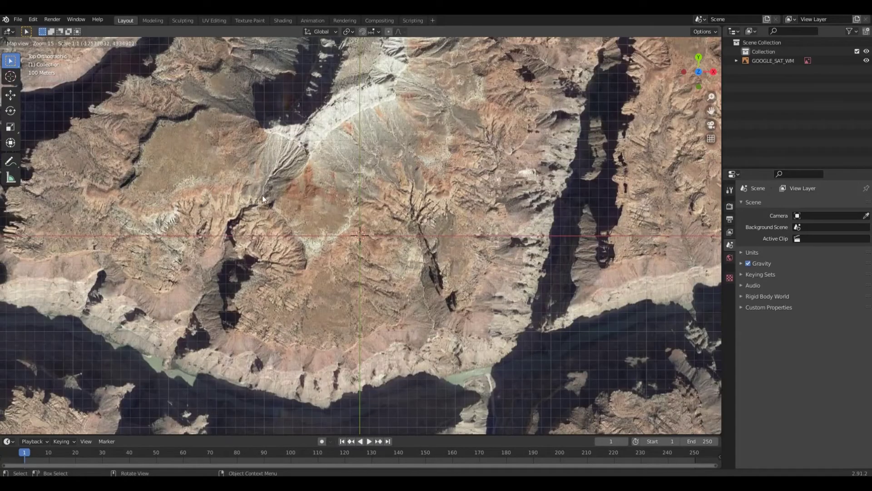
# - Centre the basemap on the dark river bend and export the framed area as a textured plane
pyautogui.moveTo(279, 179); pyautogui.dragTo(370, 185)
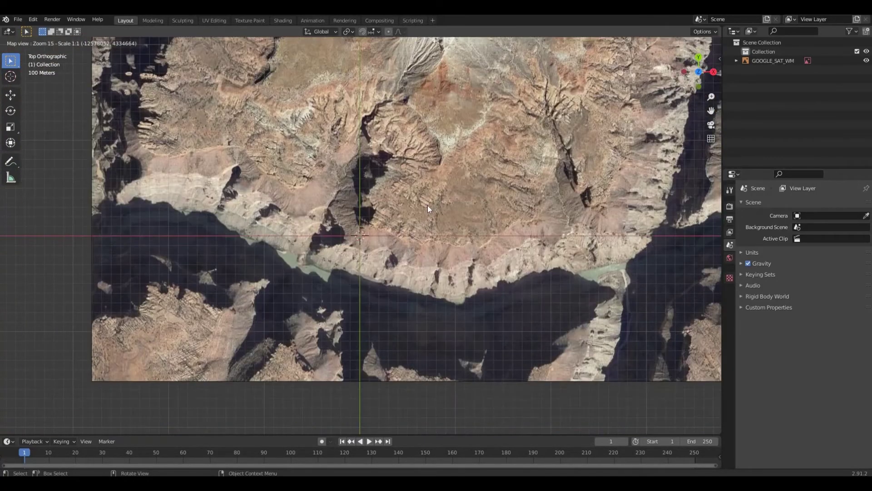
pyautogui.moveTo(427, 210); pyautogui.dragTo(386, 149)
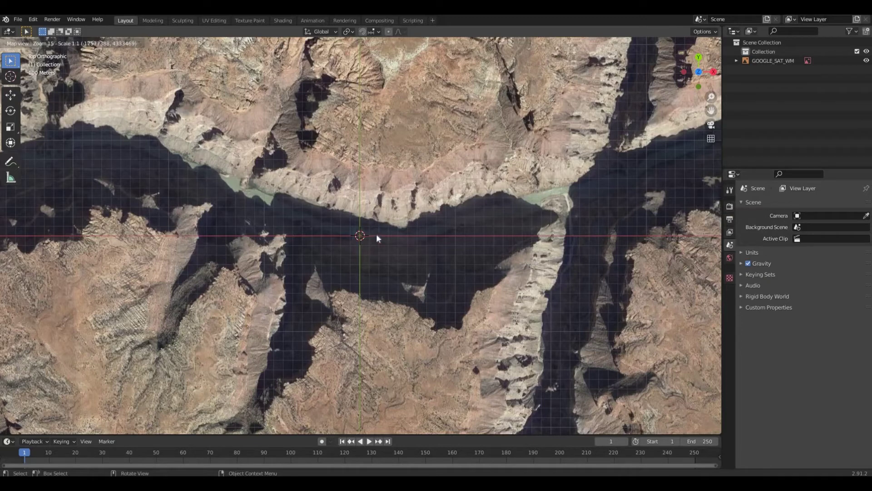
pyautogui.press('e')
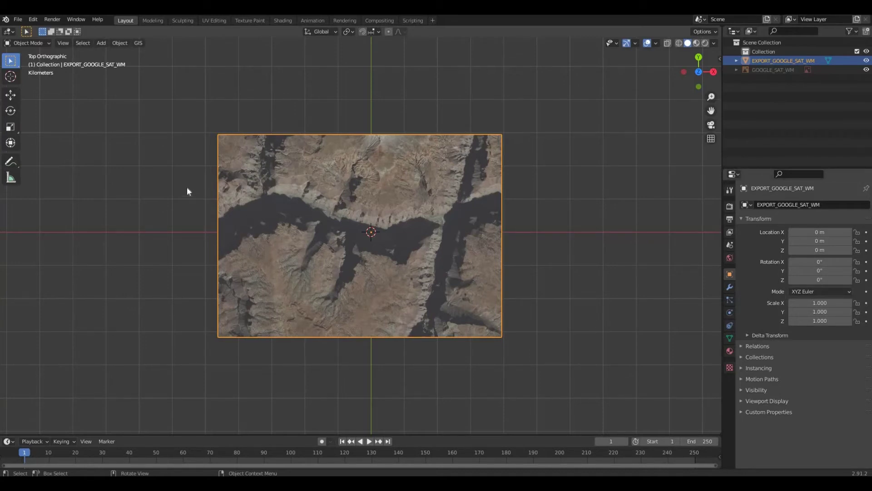
# - Get SRTM elevation data for the exported satellite plane from the OpenTopography SRTM 30m server
pyautogui.click(139, 44)
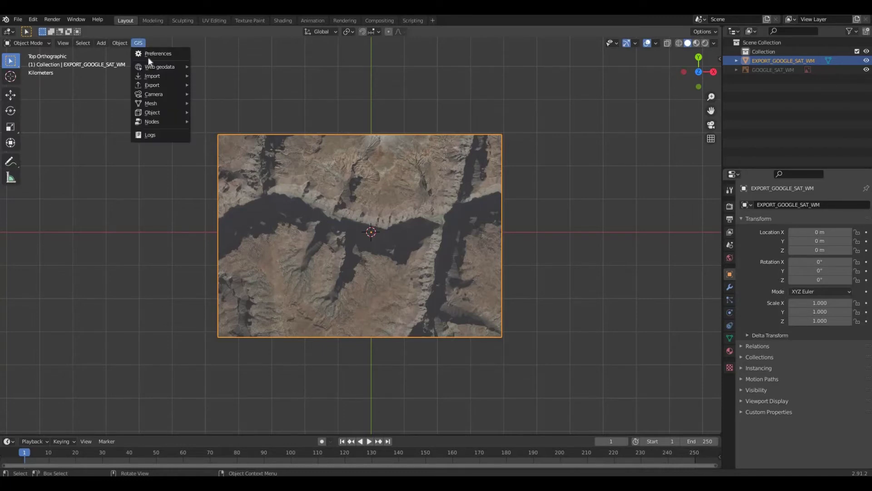
pyautogui.moveTo(153, 69)
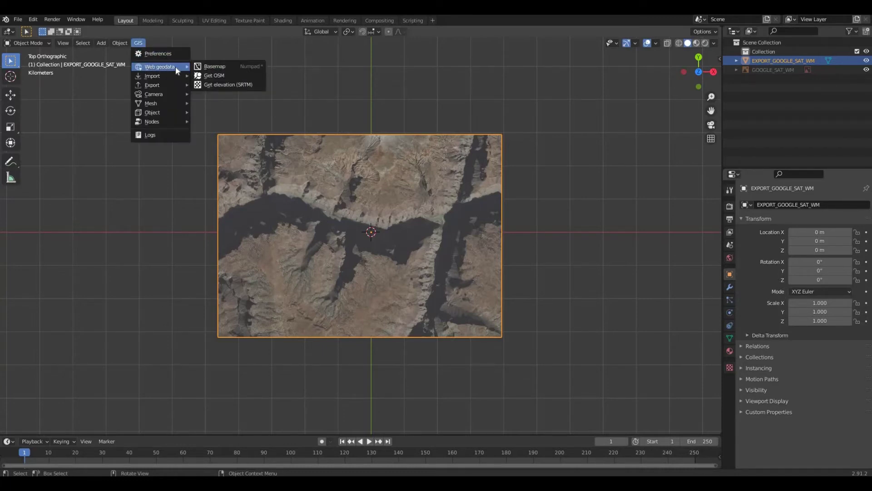
pyautogui.click(209, 85)
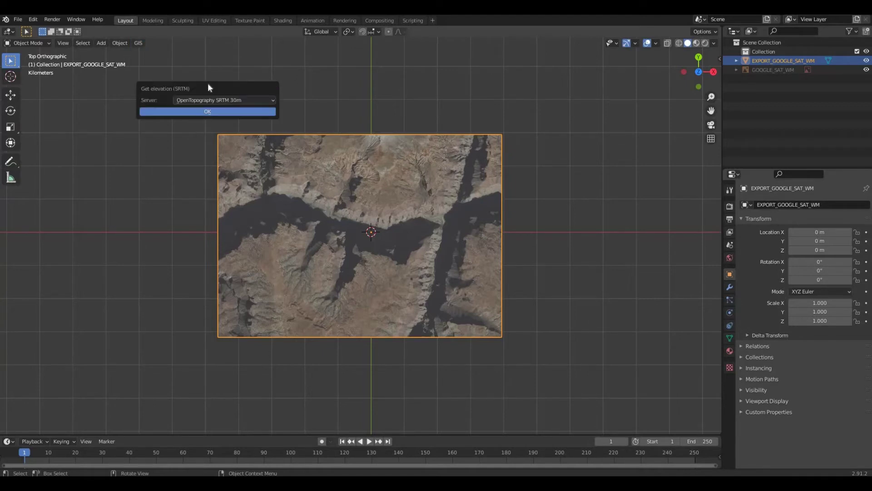
pyautogui.click(207, 111)
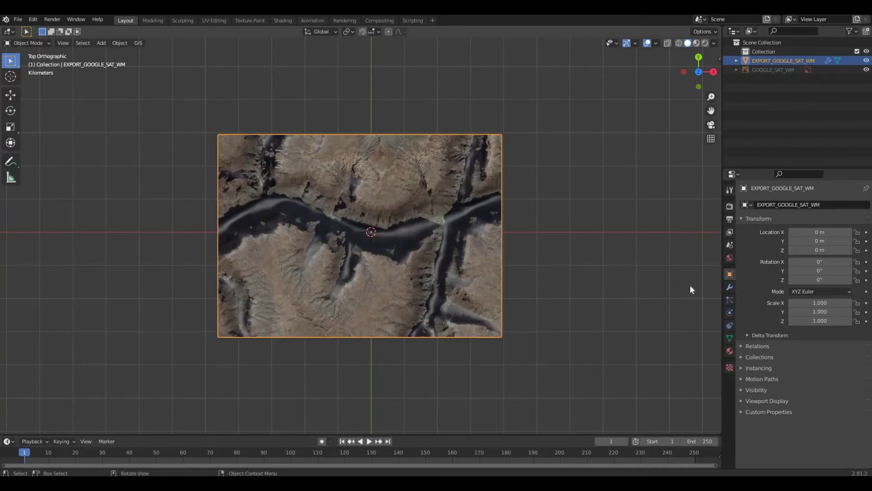
# - Set the Strength of the terrain's DEM.001 displacement modifier to 2
pyautogui.click(730, 287)
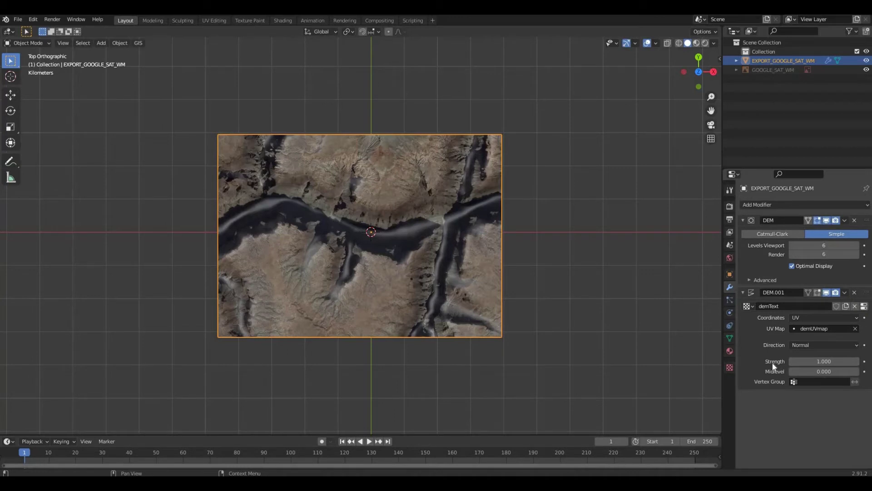
pyautogui.click(813, 362)
pyautogui.moveTo(813, 361); pyautogui.dragTo(791, 361)
pyautogui.write('2')
pyautogui.press('Return')
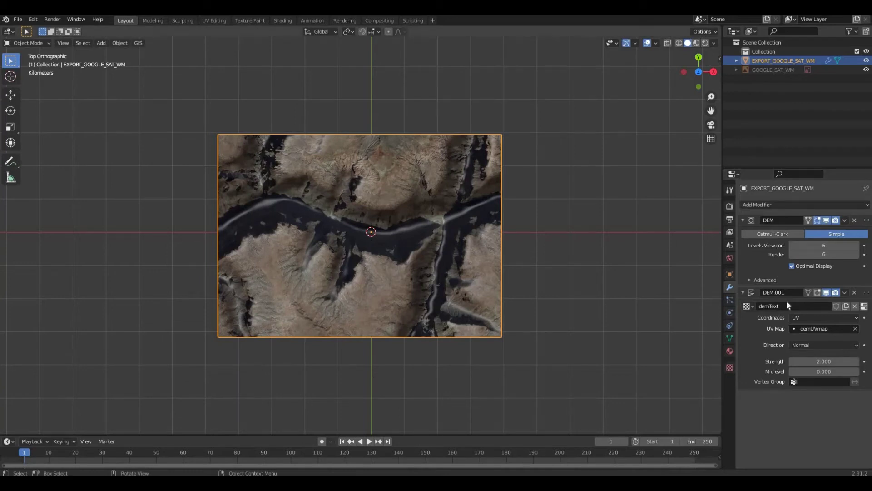
# - Apply the DEM subdivision modifier and the DEM.001 displacement modifier to the terrain
pyautogui.click(846, 220)
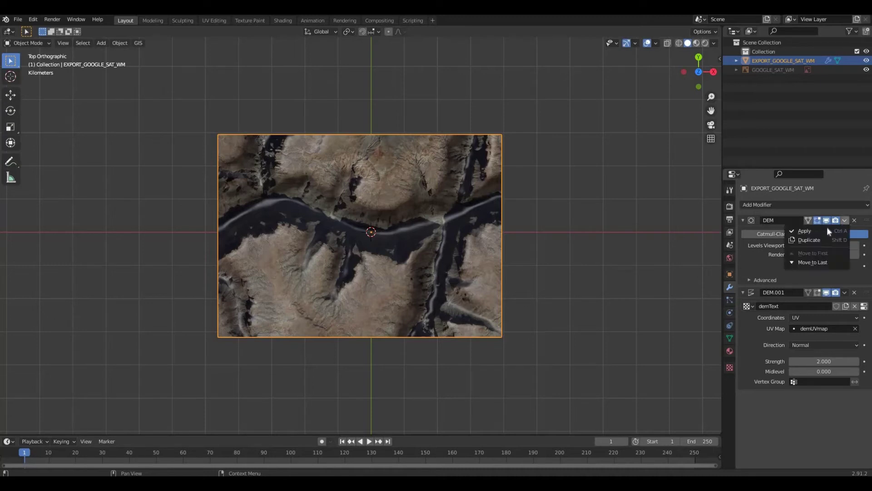
pyautogui.click(828, 230)
pyautogui.click(844, 221)
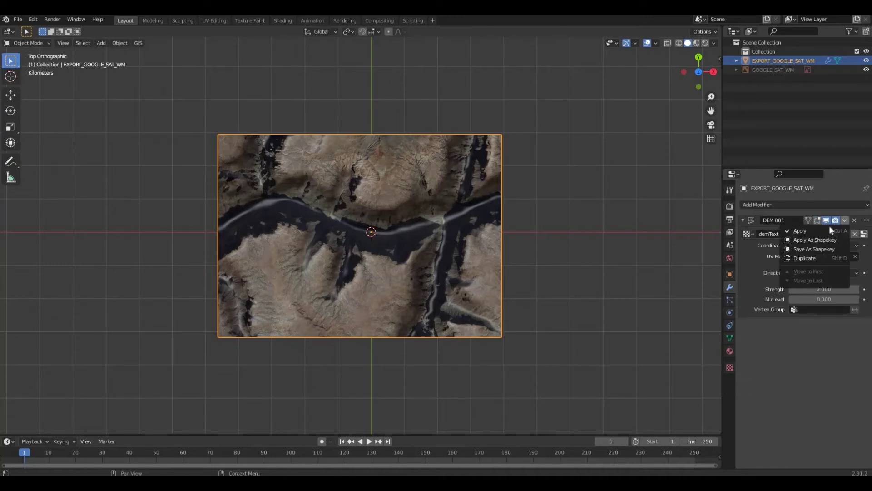
pyautogui.click(824, 229)
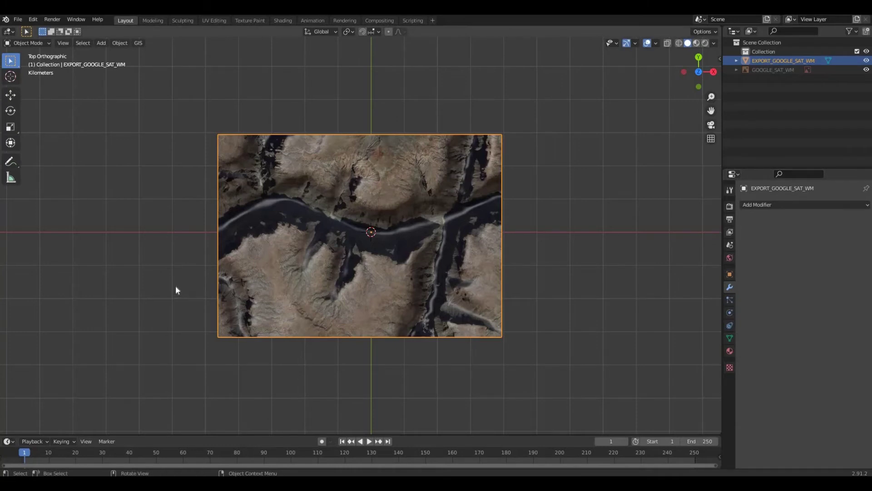
pyautogui.click(18, 21)
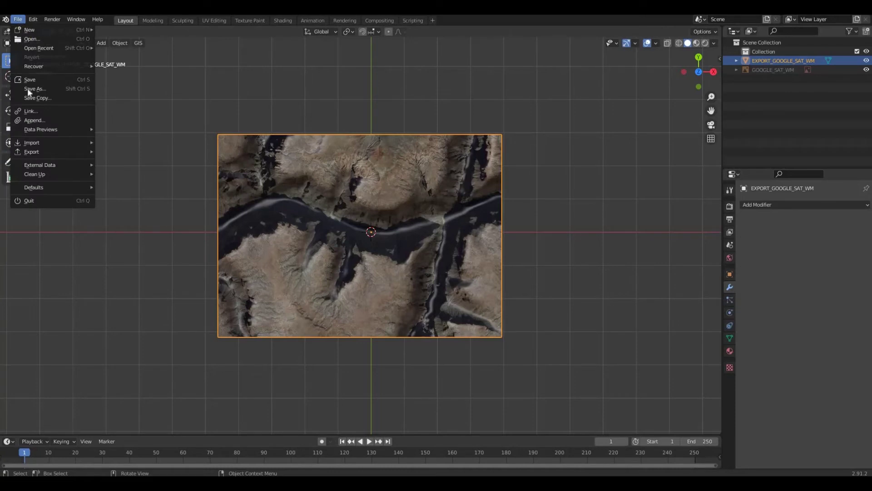
pyautogui.moveTo(36, 152)
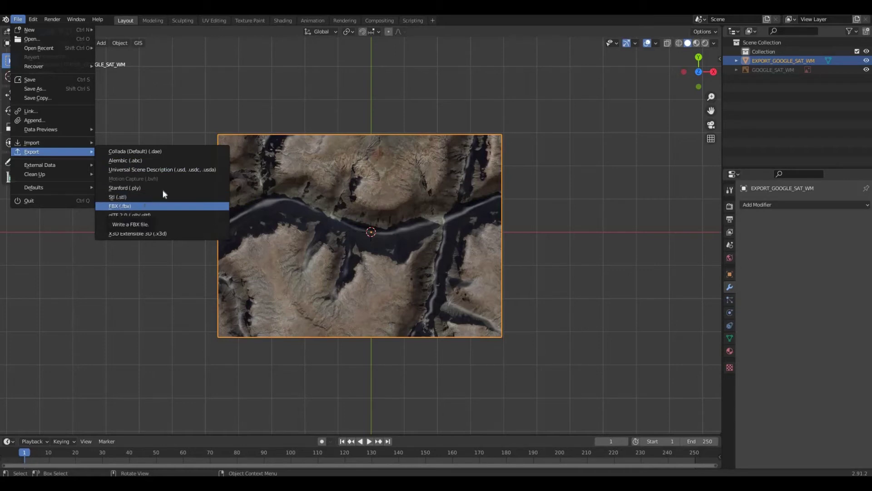
pyautogui.click(123, 208)
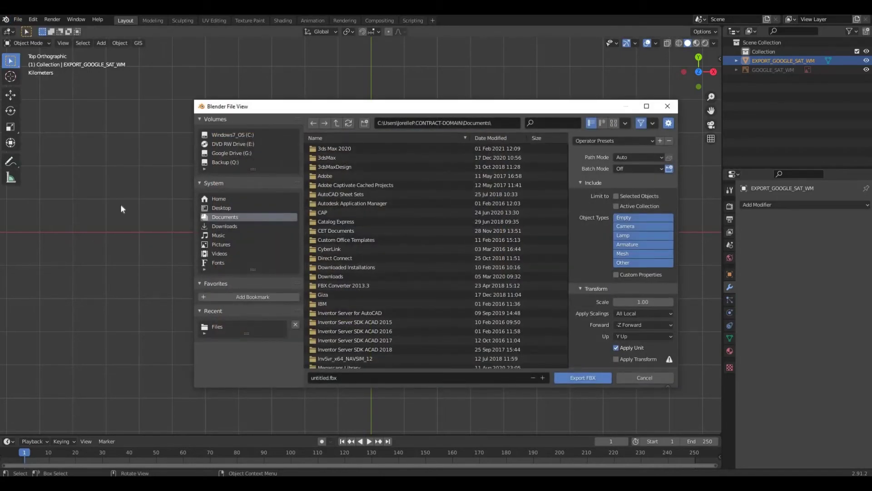
pyautogui.press('Escape')
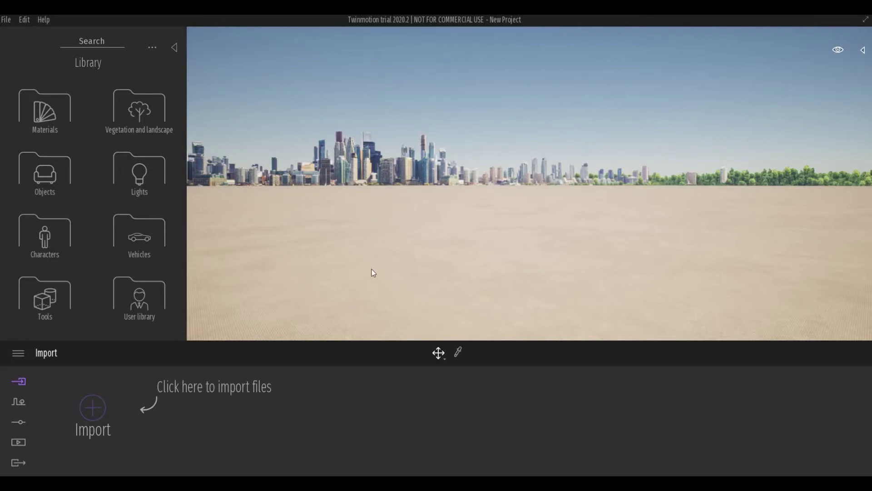
# - Switch to Twinmotion and import untitled.fbx from the Twinmotion Files folder as geometry
pyautogui.click(95, 409)
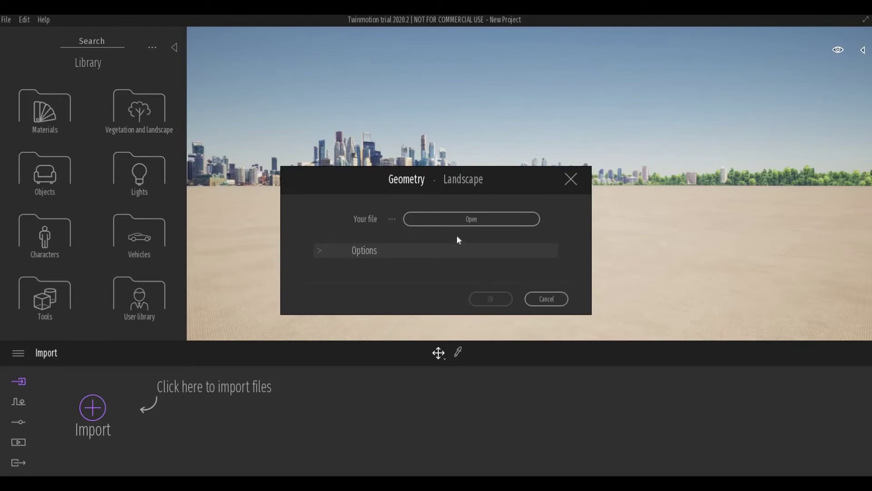
pyautogui.click(460, 220)
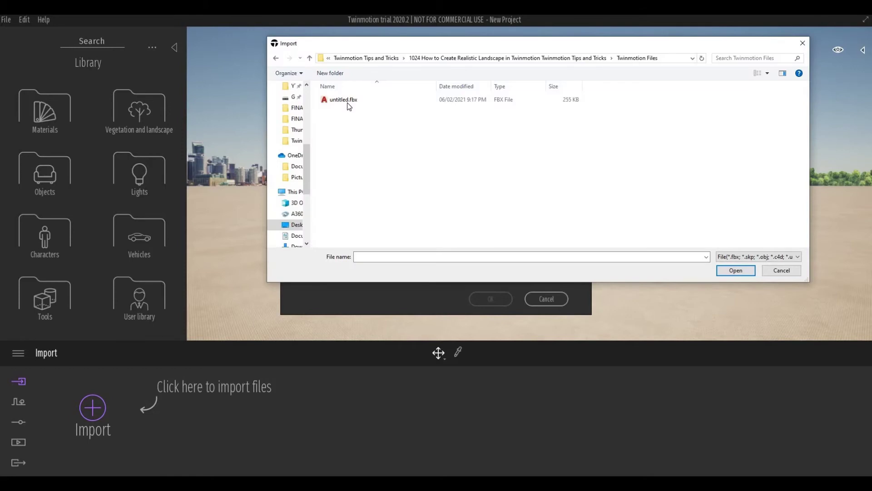
pyautogui.click(545, 99)
pyautogui.click(736, 271)
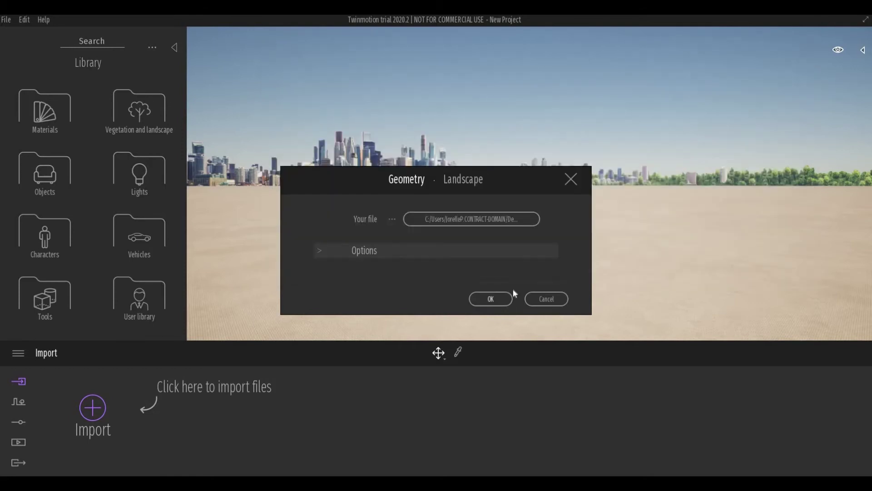
pyautogui.click(498, 301)
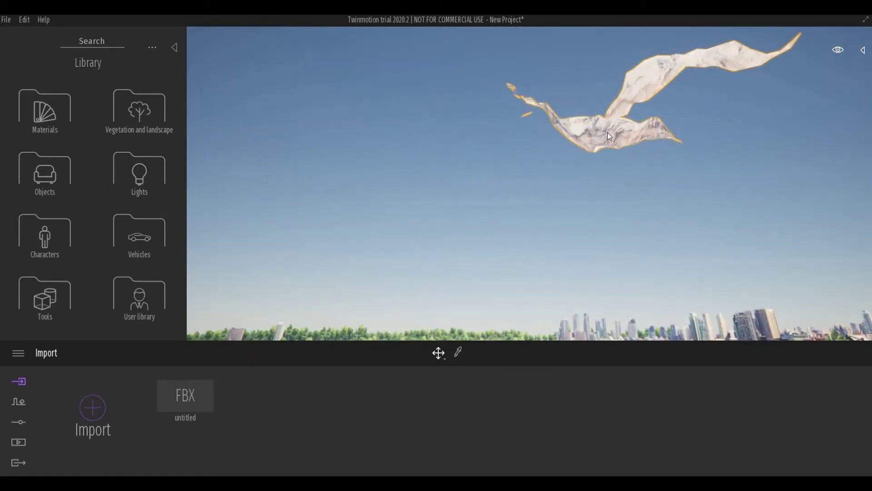
# - Lower the imported canyon terrain along the vertical axis by 280 to bring it down to the ground
pyautogui.moveTo(577, 137); pyautogui.dragTo(590, 218, button='right')
pyautogui.moveTo(589, 186); pyautogui.dragTo(648, 146, button='right')
pyautogui.moveTo(649, 141); pyautogui.dragTo(629, 201, button='middle')
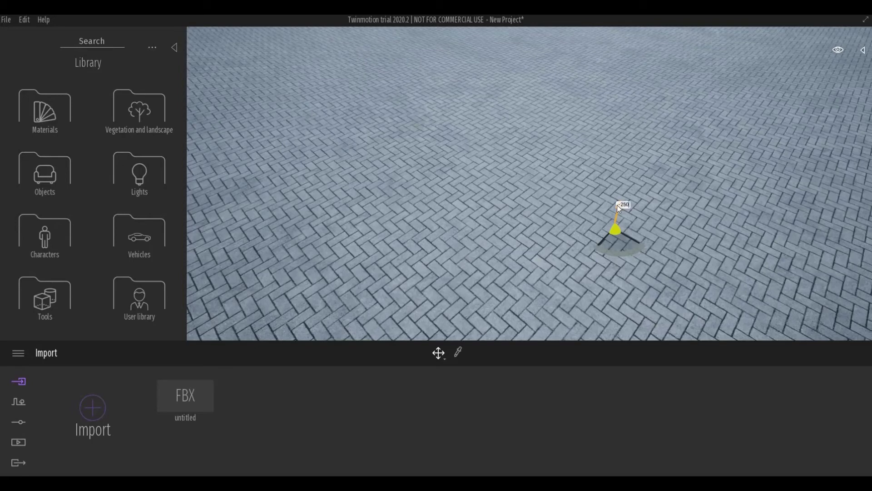
pyautogui.press('Return')
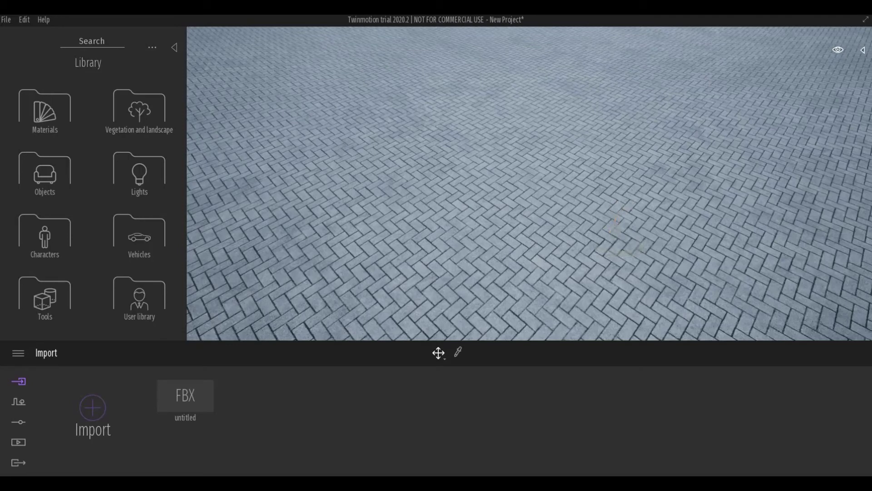
pyautogui.moveTo(580, 211); pyautogui.dragTo(580, 114, button='right')
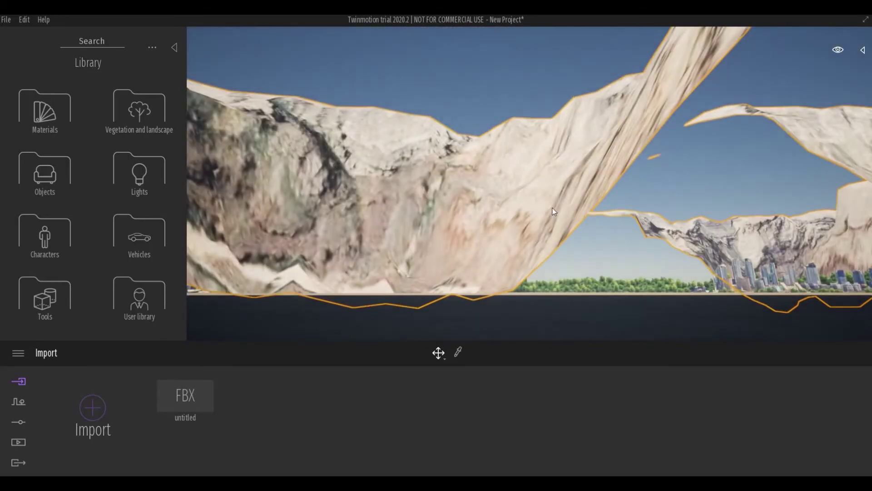
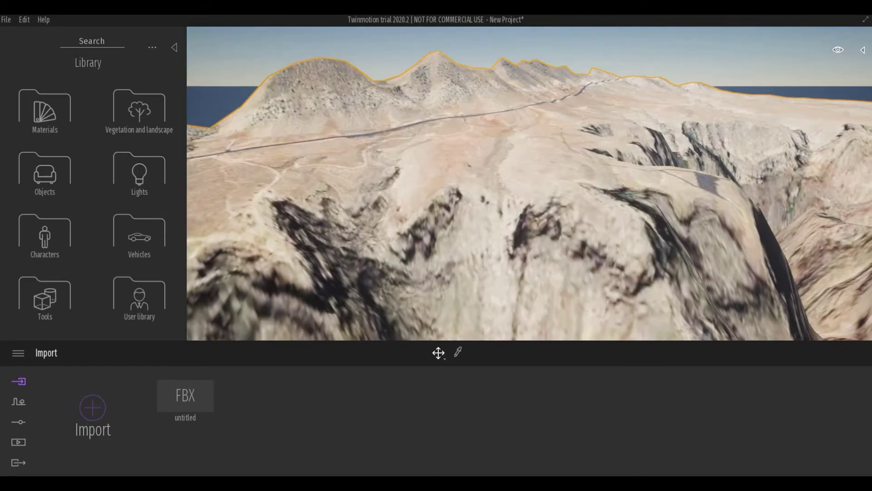
# - Set the scene's time of day to 16:41 and its north offset to 99° in the location settings
pyautogui.moveTo(529, 183); pyautogui.dragTo(566, 154, button='right')
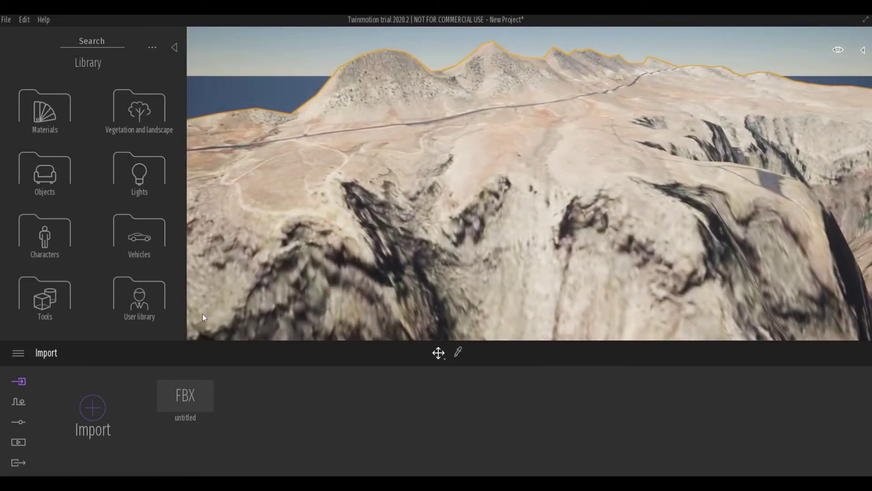
pyautogui.click(20, 422)
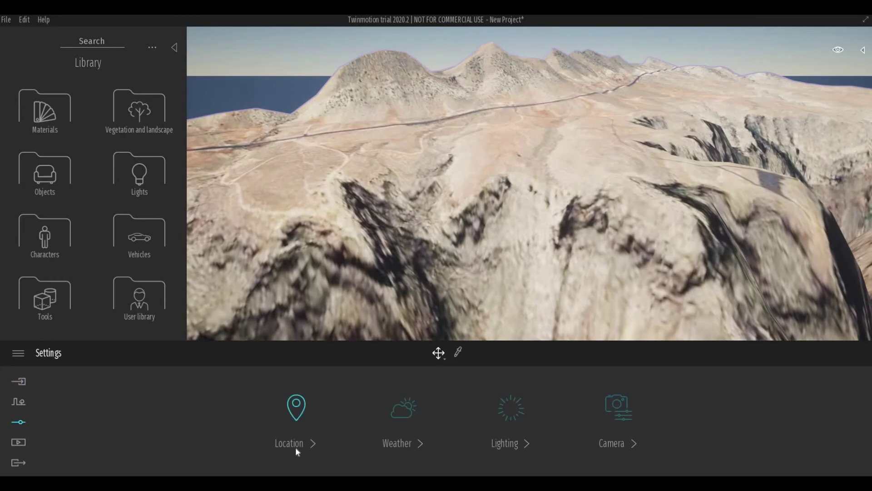
pyautogui.click(296, 447)
pyautogui.moveTo(473, 427); pyautogui.dragTo(474, 430)
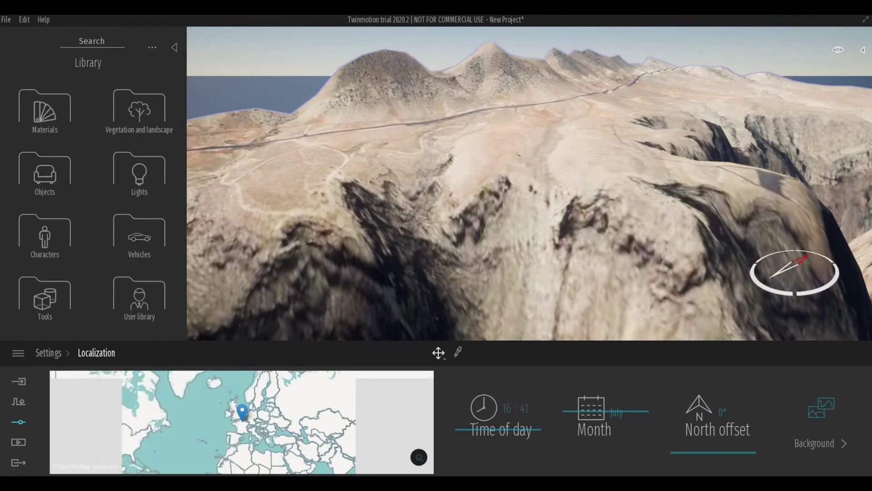
pyautogui.moveTo(596, 242); pyautogui.dragTo(593, 295, button='right')
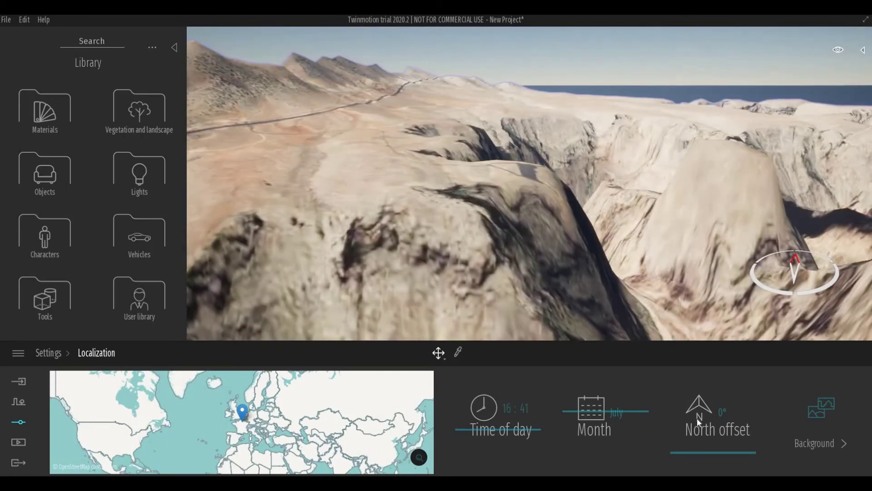
pyautogui.moveTo(698, 443); pyautogui.dragTo(700, 434)
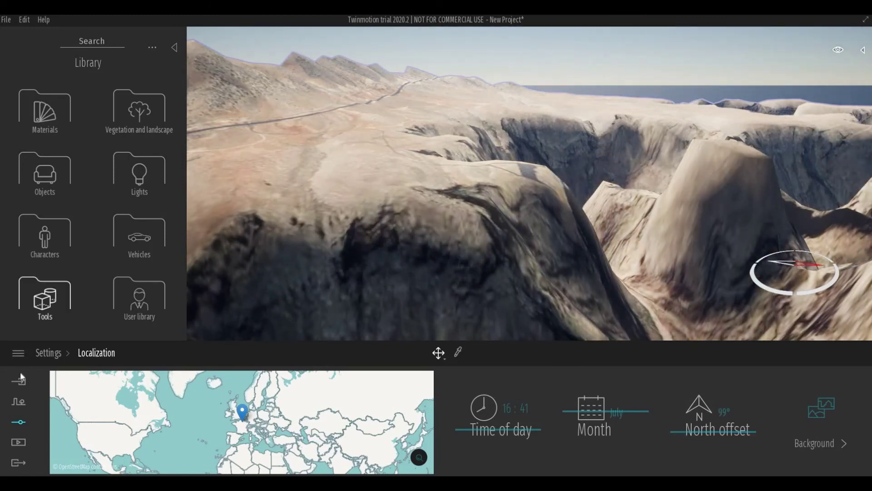
# - Apply the ISM color gradient to the camera's visual effects
pyautogui.click(46, 352)
pyautogui.click(617, 445)
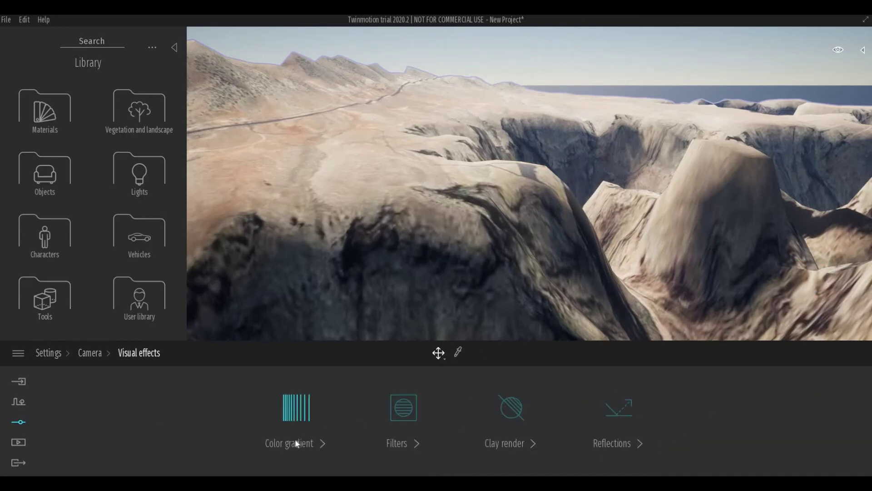
pyautogui.click(295, 438)
pyautogui.click(373, 410)
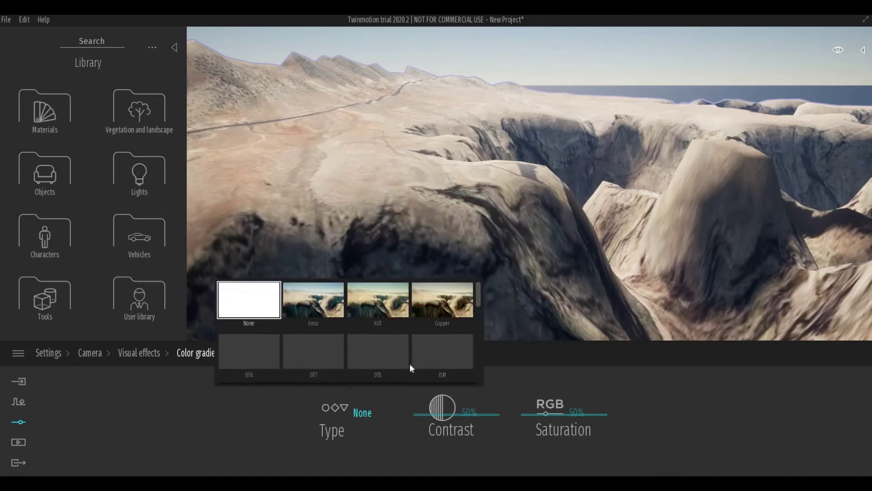
pyautogui.click(440, 361)
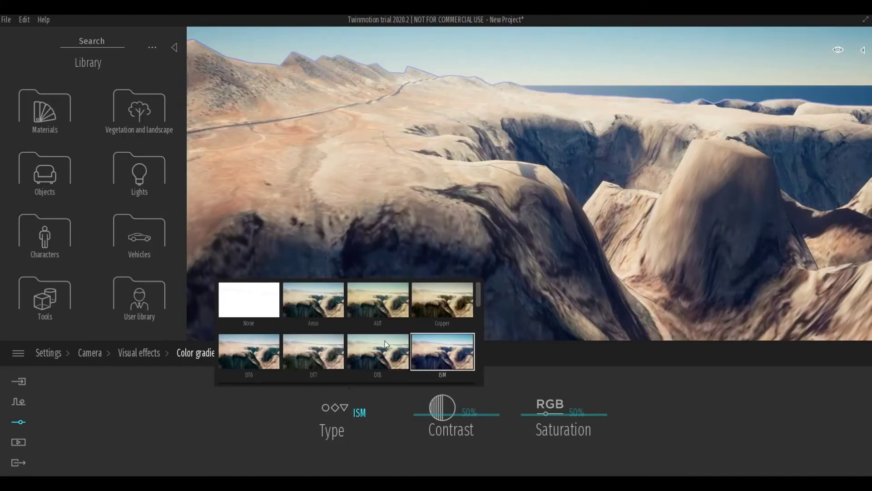
# - Try the Forest ground 3 nature material on the canyon terrain with its scale set to 0.10
pyautogui.moveTo(529, 191); pyautogui.dragTo(345, 177, button='right')
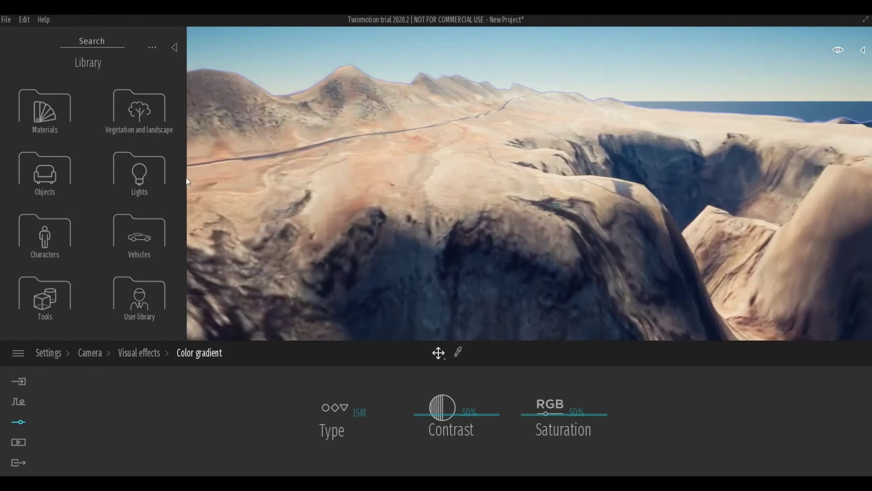
pyautogui.click(53, 119)
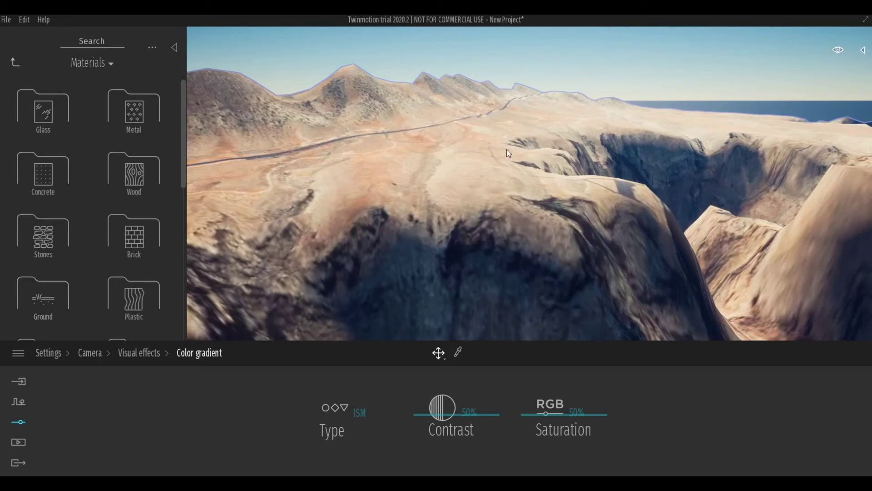
pyautogui.moveTo(529, 184); pyautogui.dragTo(436, 187, button='right')
pyautogui.moveTo(577, 146); pyautogui.dragTo(488, 139, button='right')
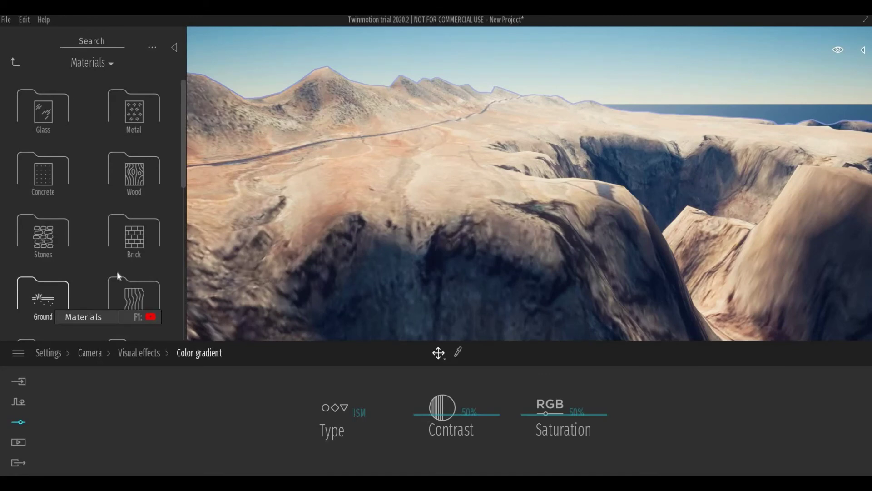
pyautogui.click(45, 293)
pyautogui.click(130, 110)
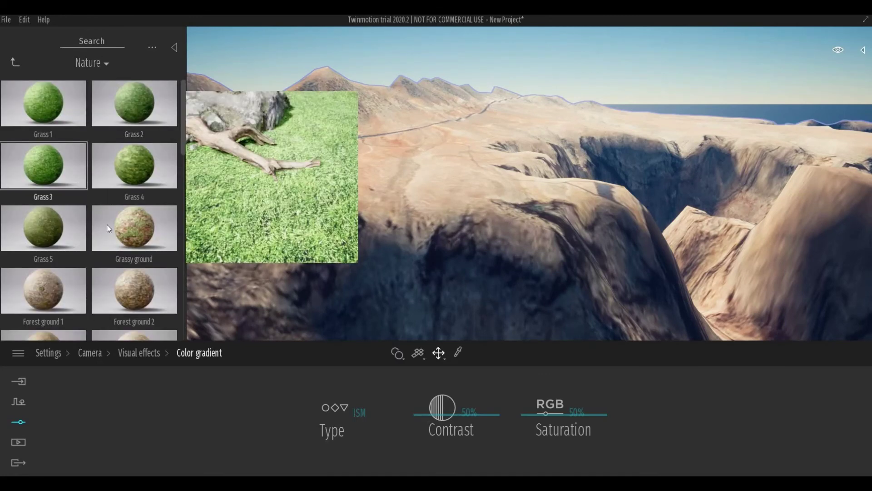
pyautogui.scroll(-5, 90, 218)
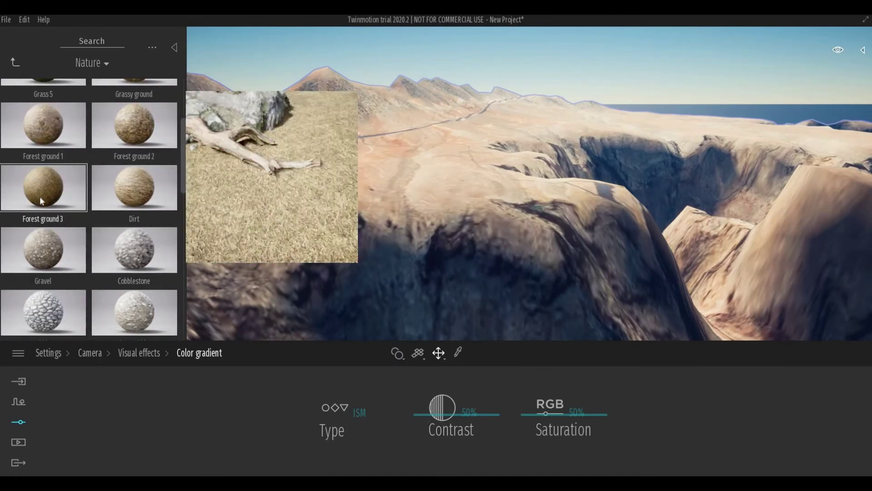
pyautogui.moveTo(40, 196); pyautogui.dragTo(393, 242)
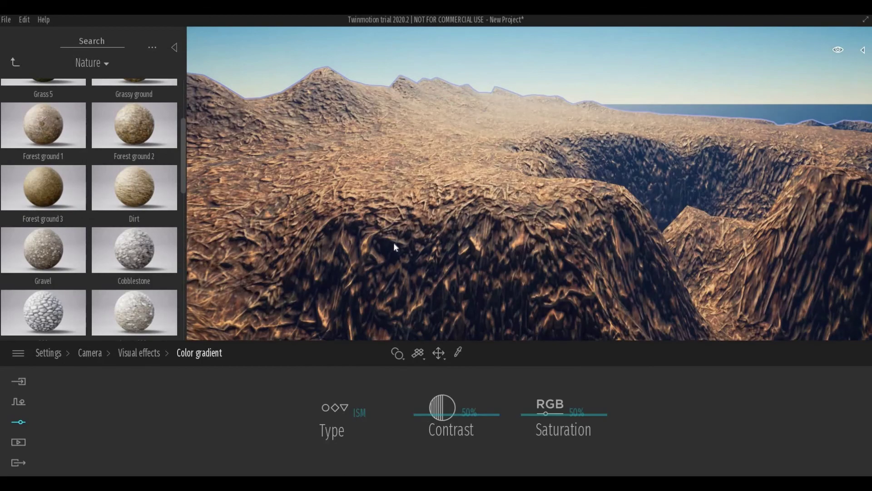
pyautogui.moveTo(563, 423); pyautogui.dragTo(565, 469)
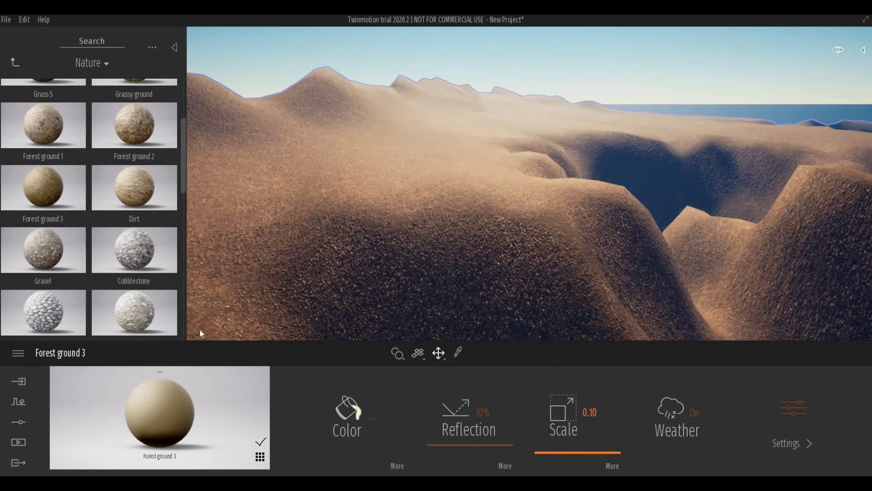
# - Try the Snow nature material on the canyon terrain with its scale set to 0.10
pyautogui.moveTo(107, 291)
pyautogui.scroll(-1, 113, 280)
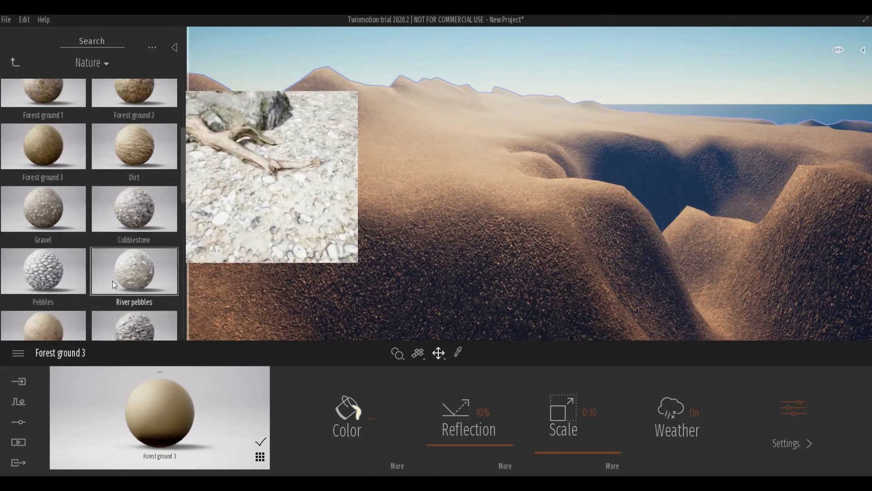
pyautogui.scroll(-7, 109, 280)
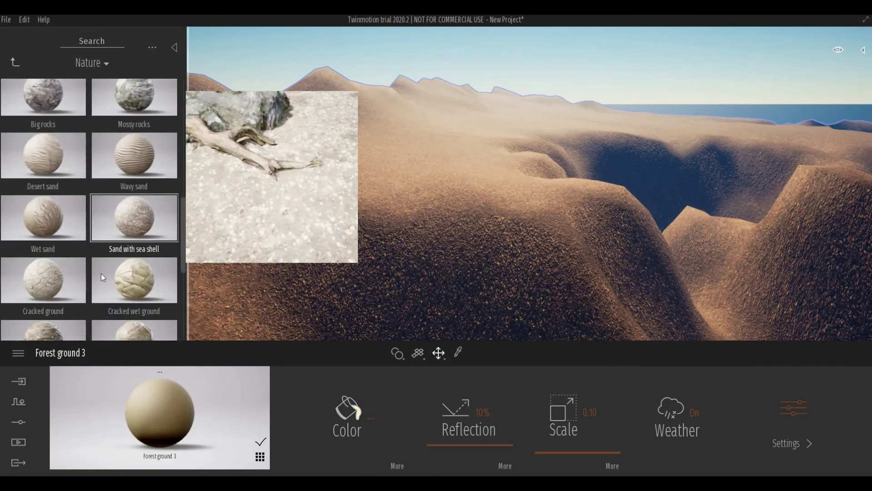
pyautogui.scroll(-10, 101, 274)
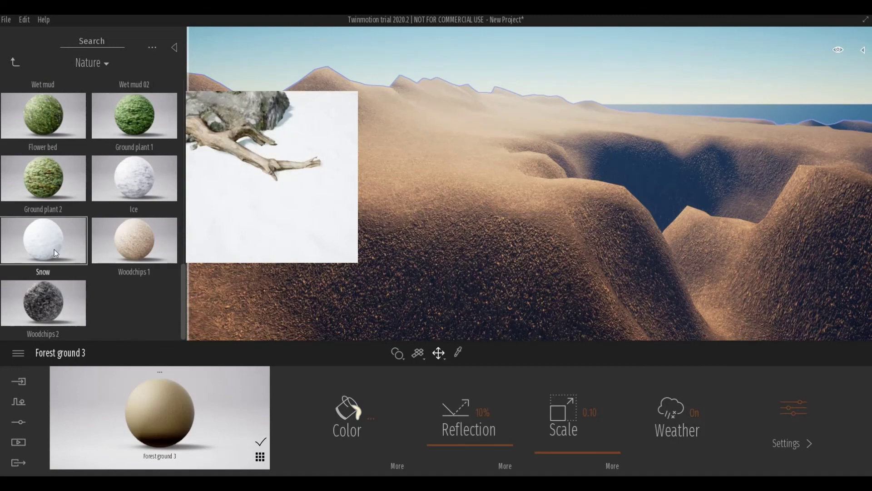
pyautogui.moveTo(54, 253); pyautogui.dragTo(445, 317)
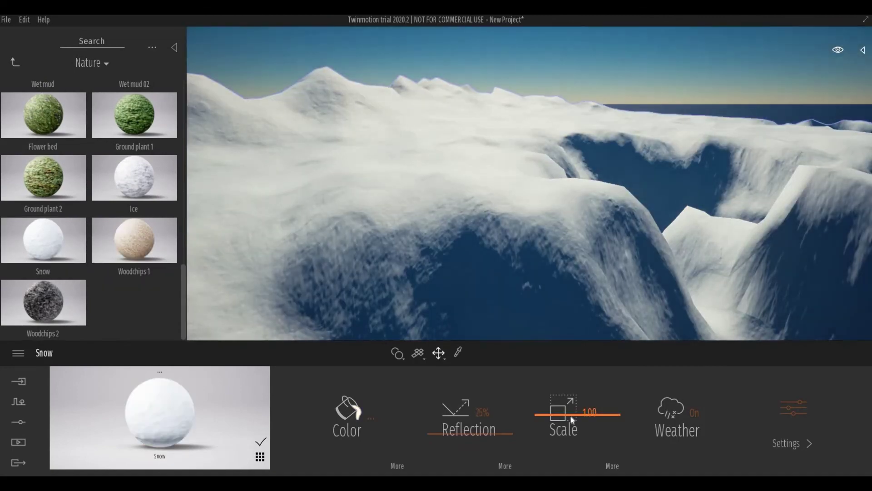
pyautogui.moveTo(571, 416); pyautogui.dragTo(571, 452)
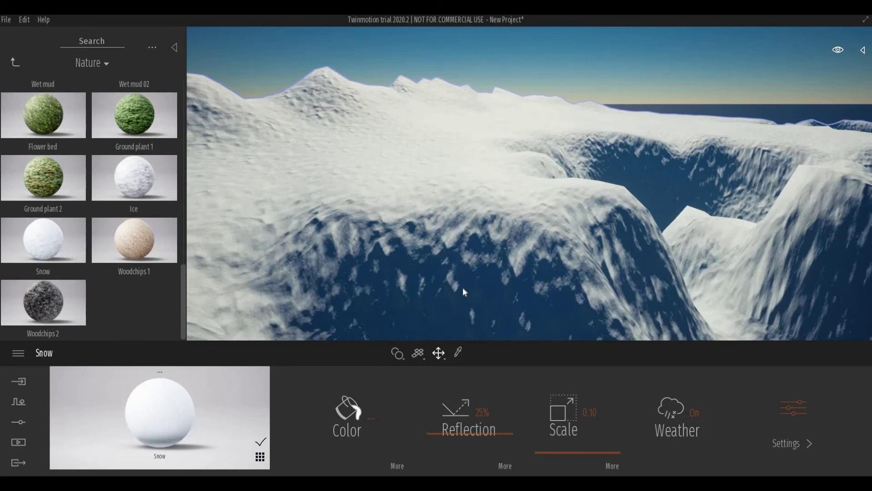
# - Undo the Snow and Forest ground 3 material changes to restore the terrain's original satellite texture
pyautogui.hotkey('ctrl', 'z')
pyautogui.hotkey('ctrl', 'z')
pyautogui.hotkey('ctrl', 'z')
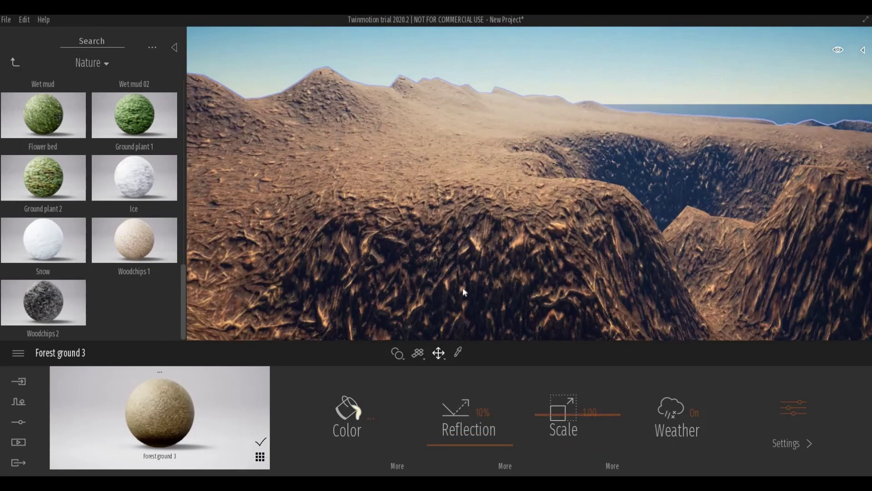
pyautogui.hotkey('ctrl', 'z')
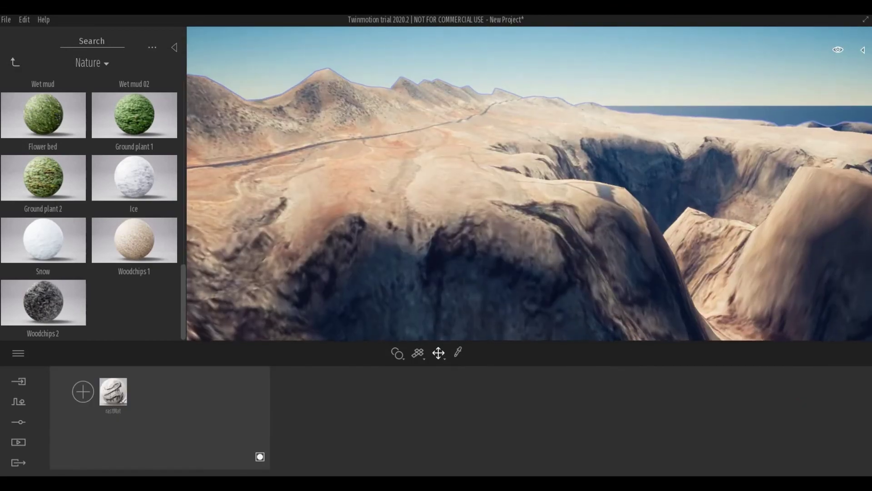
pyautogui.moveTo(474, 162); pyautogui.dragTo(406, 147, button='right')
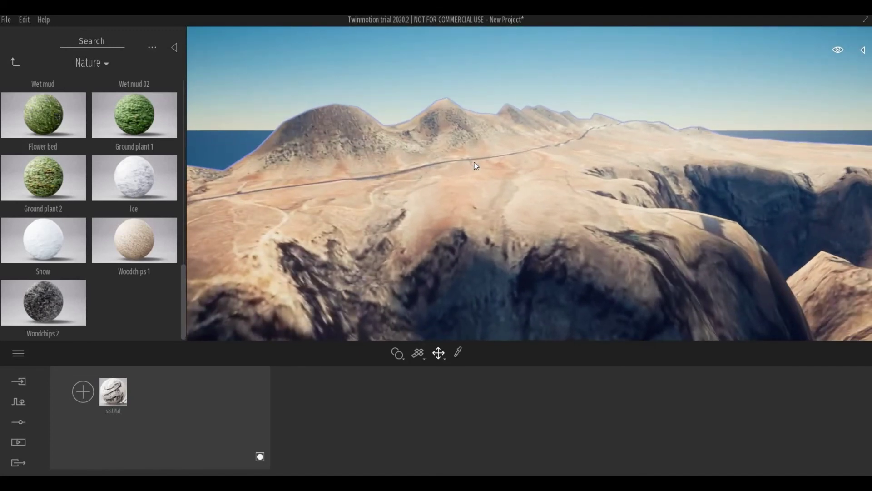